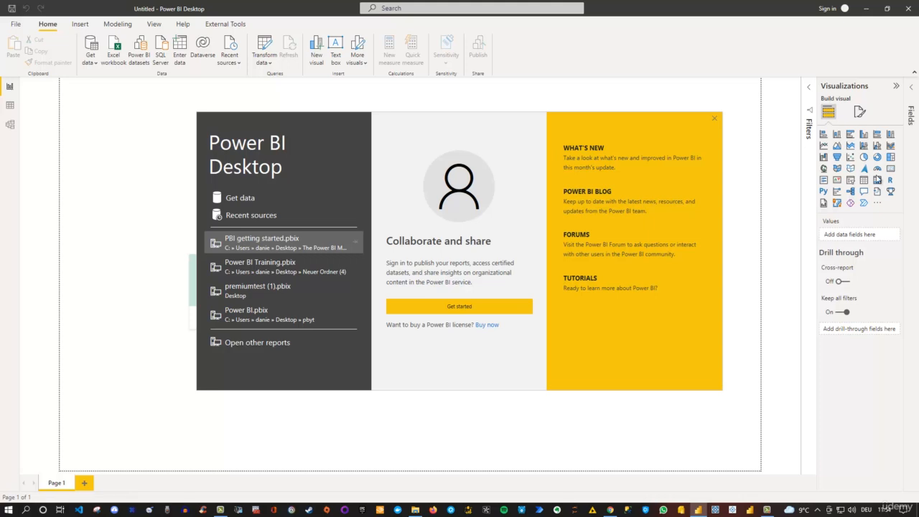
# Step: Dismiss the start screen and connect to the Excel workbook PBI_Training_1.xlsx as the data source
pyautogui.click(714, 119)
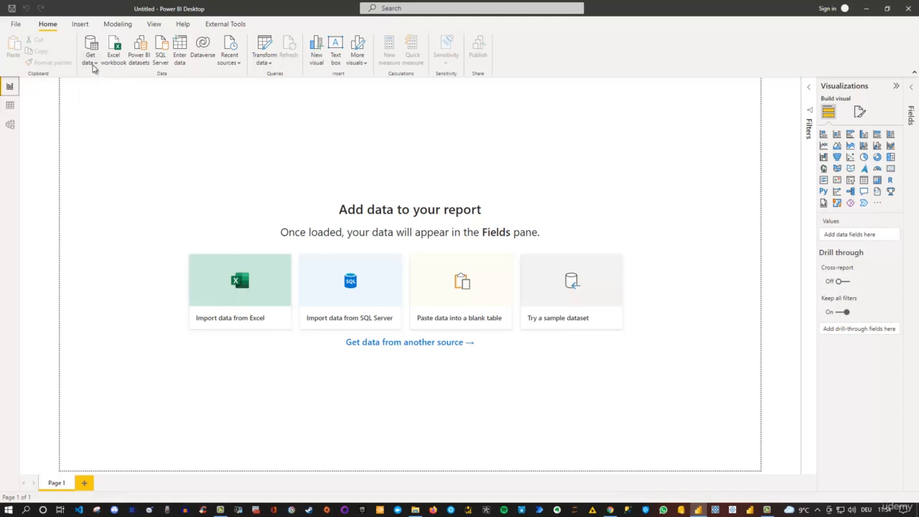
pyautogui.click(93, 67)
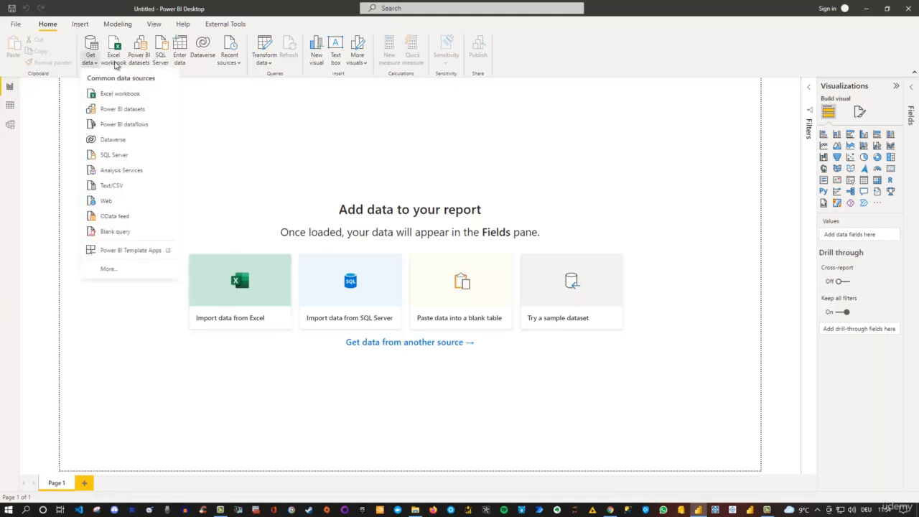
pyautogui.click(115, 62)
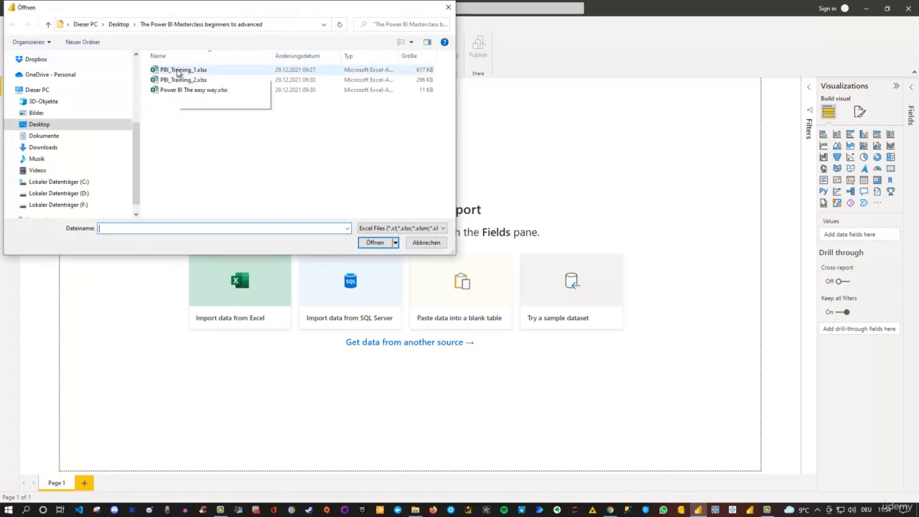
pyautogui.click(178, 72)
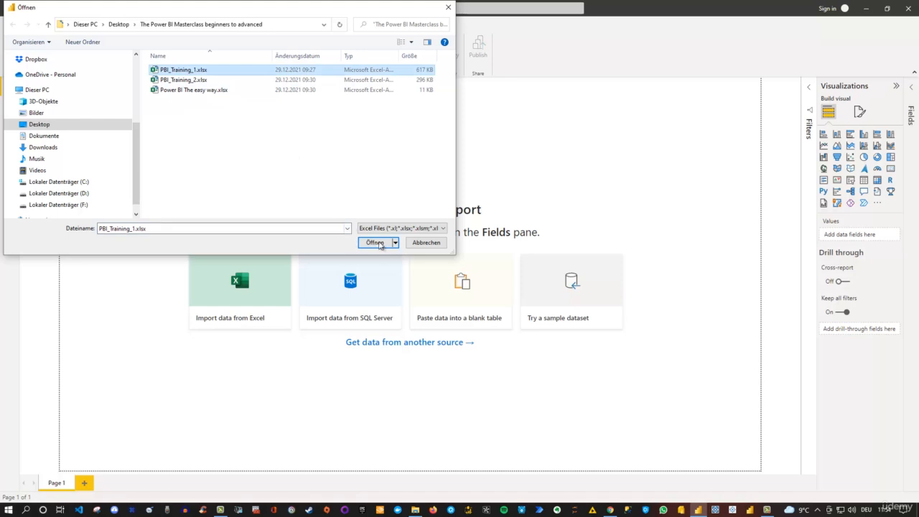
pyautogui.click(379, 244)
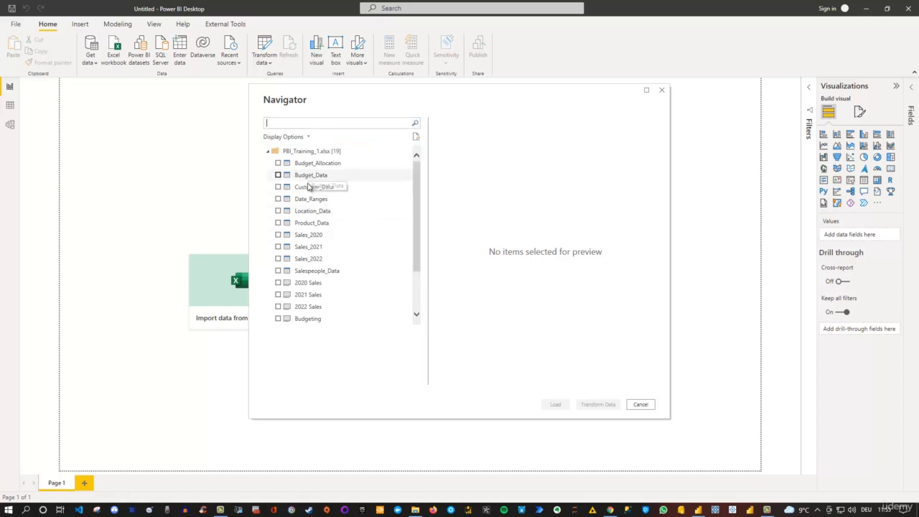
# Step: Select Customer_Data, Location_Data, Product_Data, Sales_2020, Sales_2021, Sales_2022 and Salespeople_Data for transformation, and maximize the Power Query Editor window
pyautogui.scroll(-2, 319, 270)
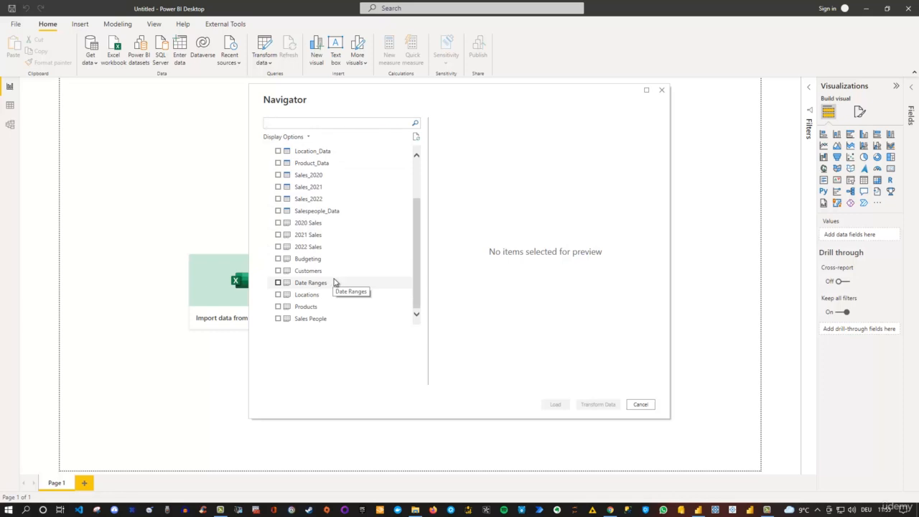
pyautogui.scroll(3, 334, 282)
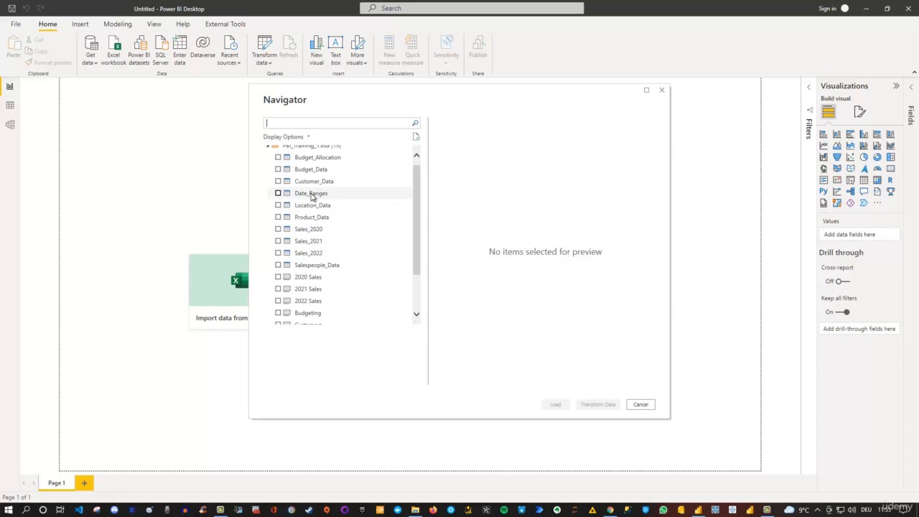
pyautogui.scroll(1, 290, 214)
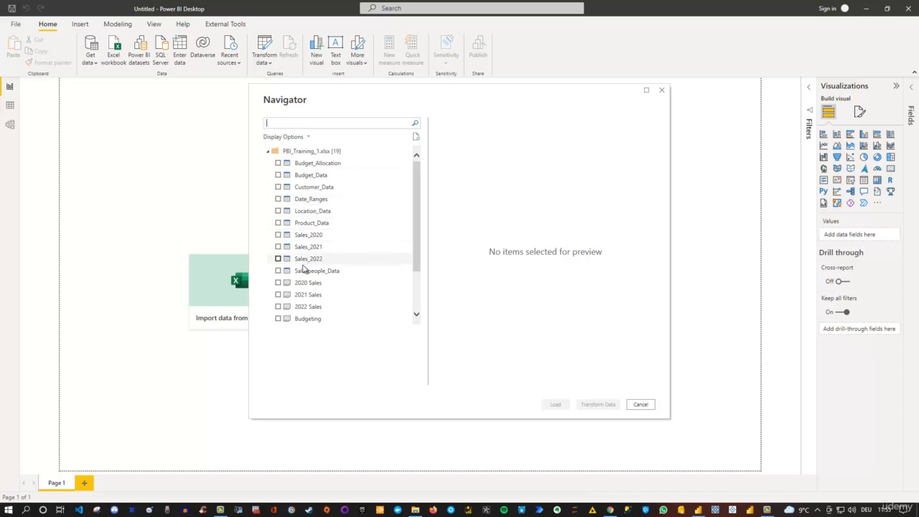
pyautogui.click(279, 271)
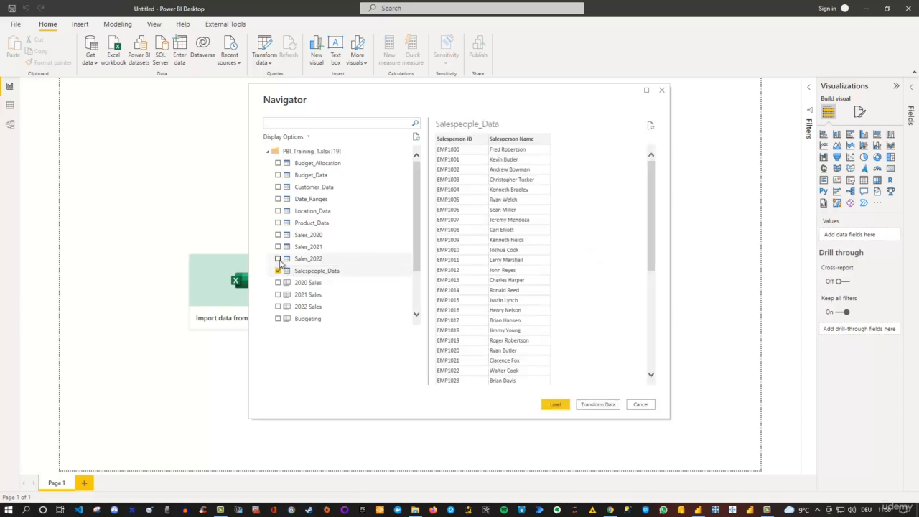
pyautogui.keyDown('shift'); pyautogui.click(279, 212); pyautogui.keyUp('shift')
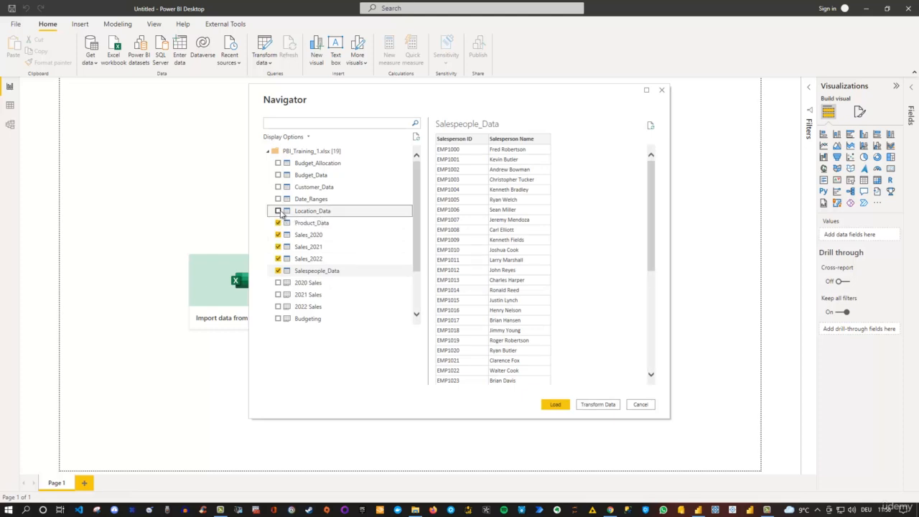
pyautogui.click(279, 212)
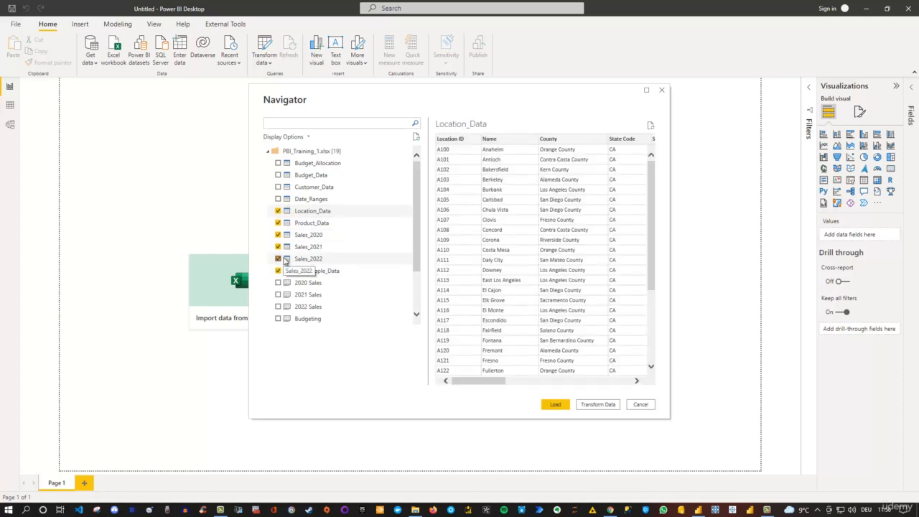
pyautogui.click(278, 188)
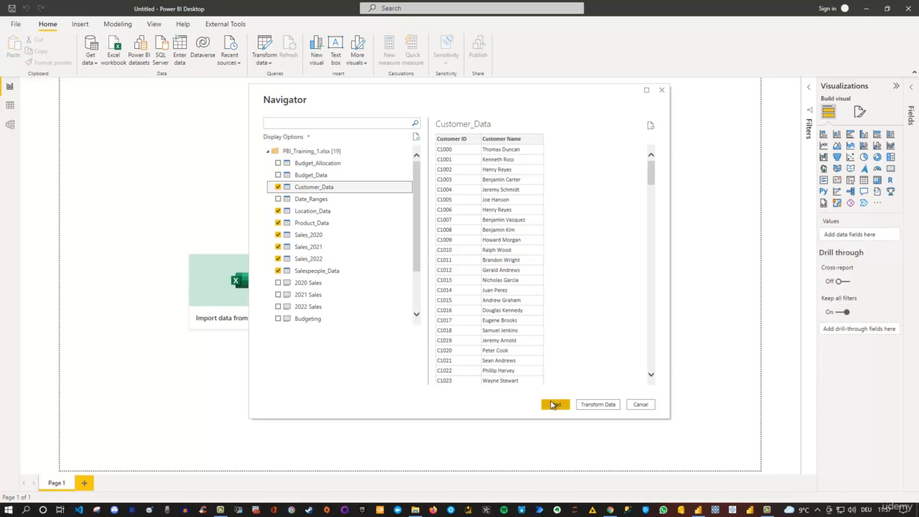
pyautogui.click(599, 405)
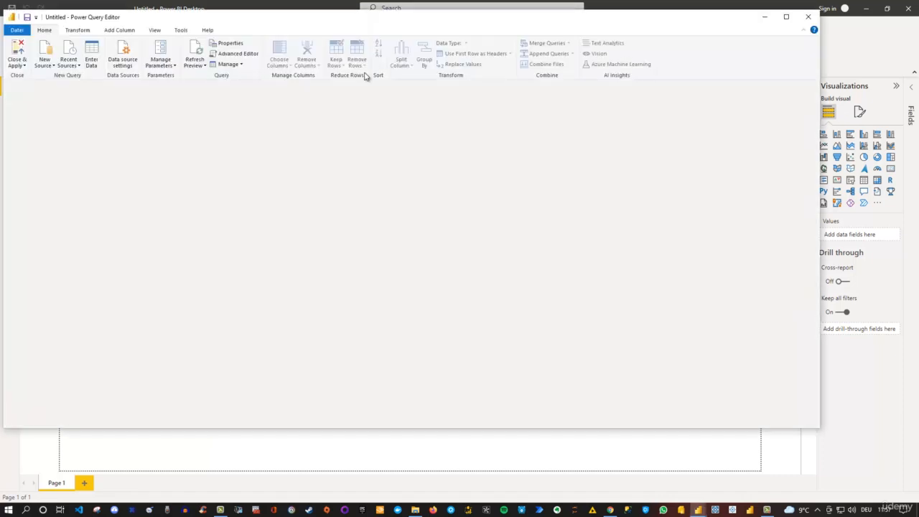
pyautogui.moveTo(373, 21); pyautogui.dragTo(409, 49)
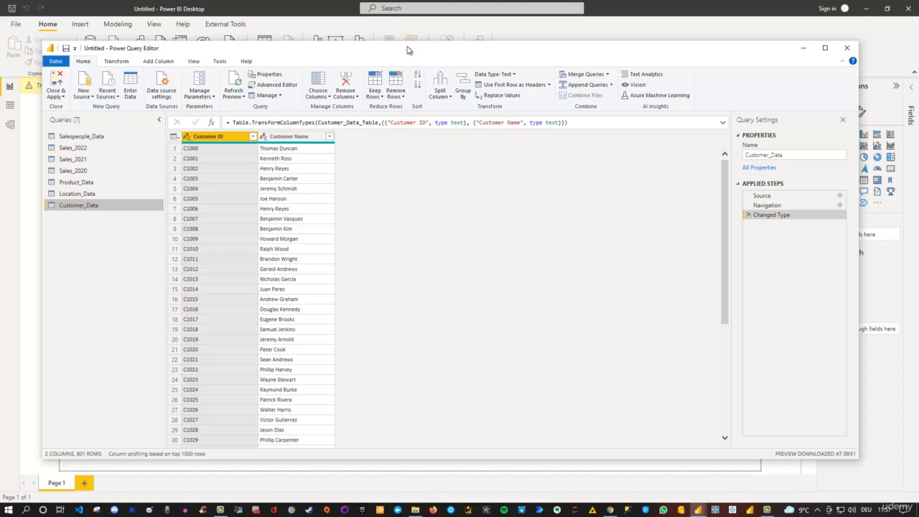
pyautogui.doubleClick(409, 50)
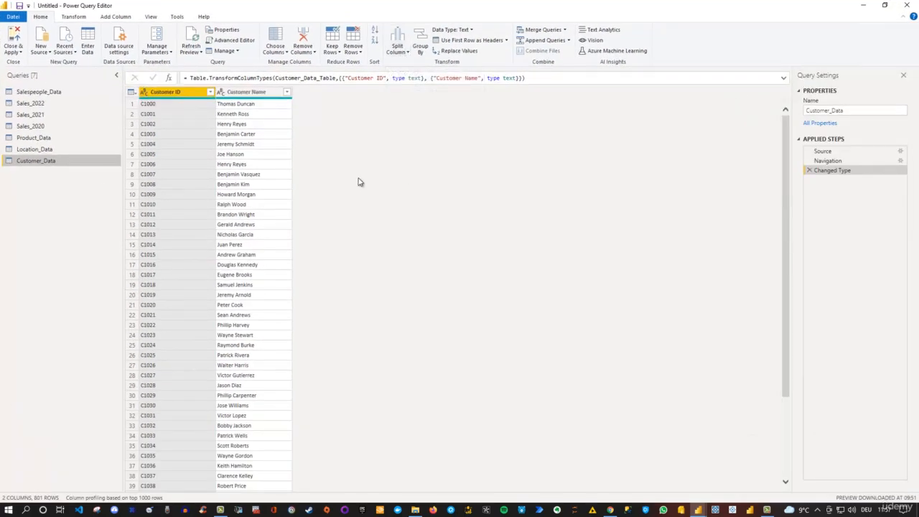
# Step: Rename the Salespeople_Data query as Salespeople
pyautogui.click(31, 94)
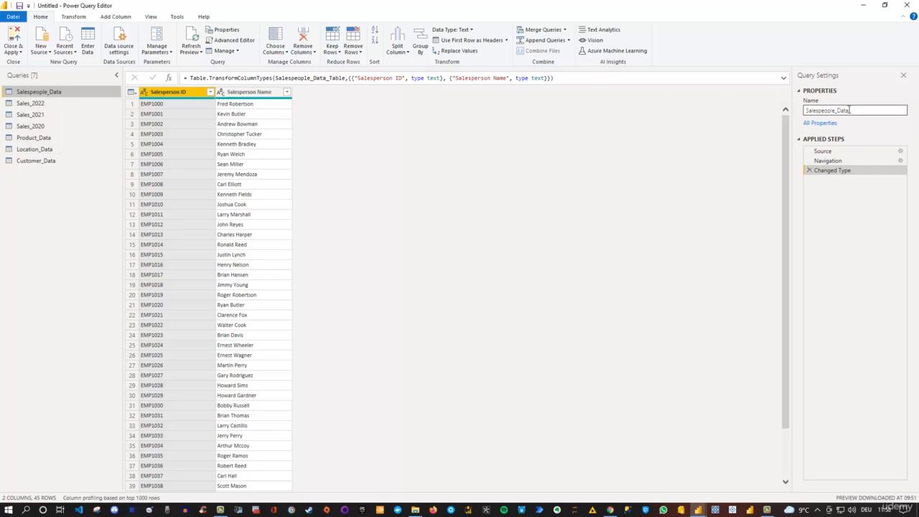
pyautogui.moveTo(850, 110); pyautogui.dragTo(798, 111)
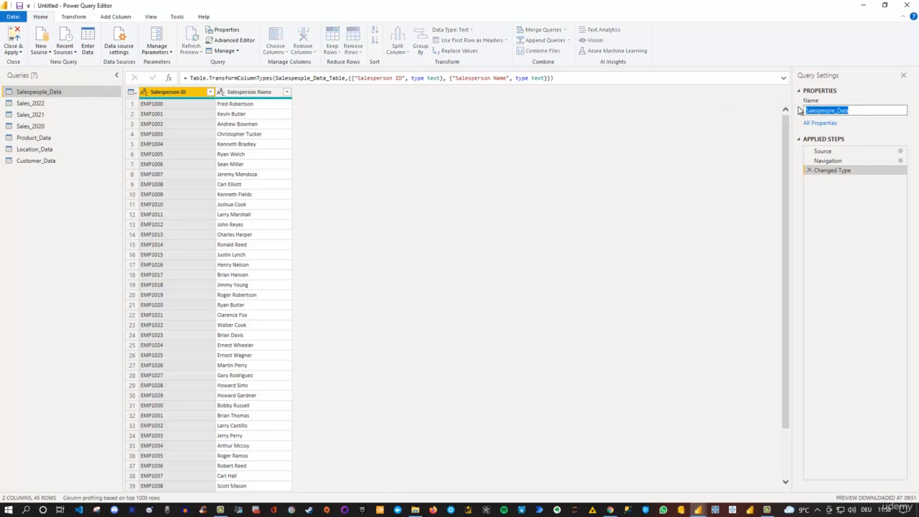
pyautogui.write('S')
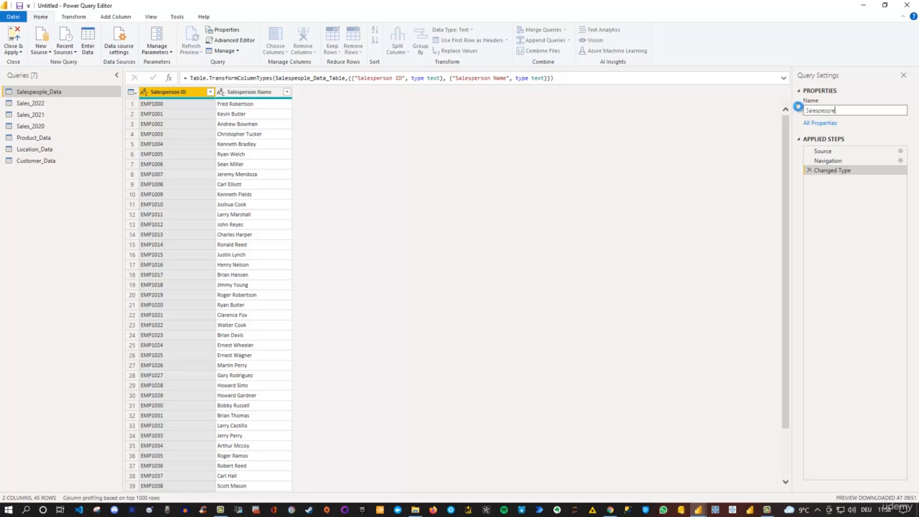
pyautogui.press('Return')
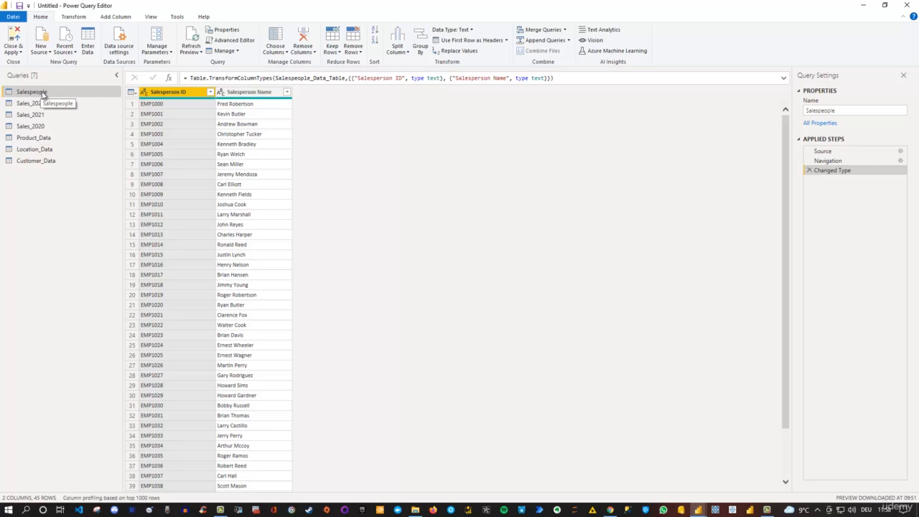
# Step: Rename the Product_Data query as Product
pyautogui.click(39, 138)
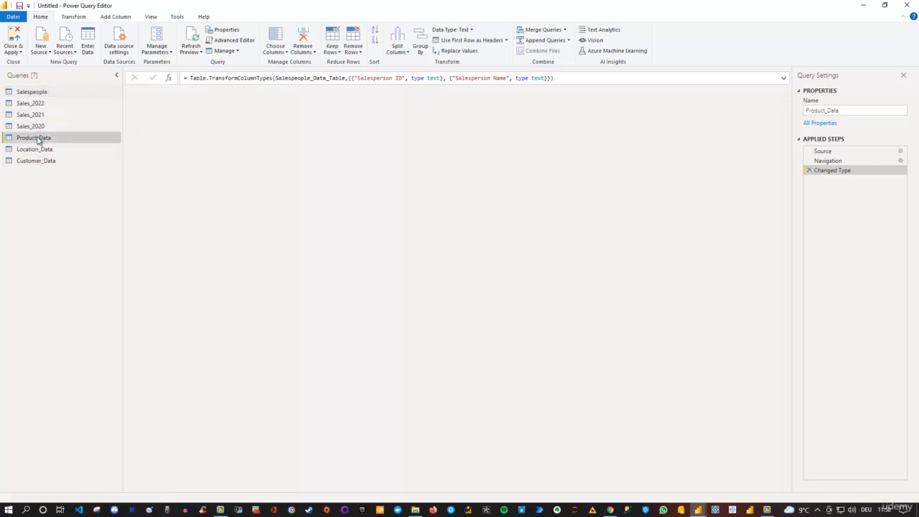
pyautogui.click(869, 113)
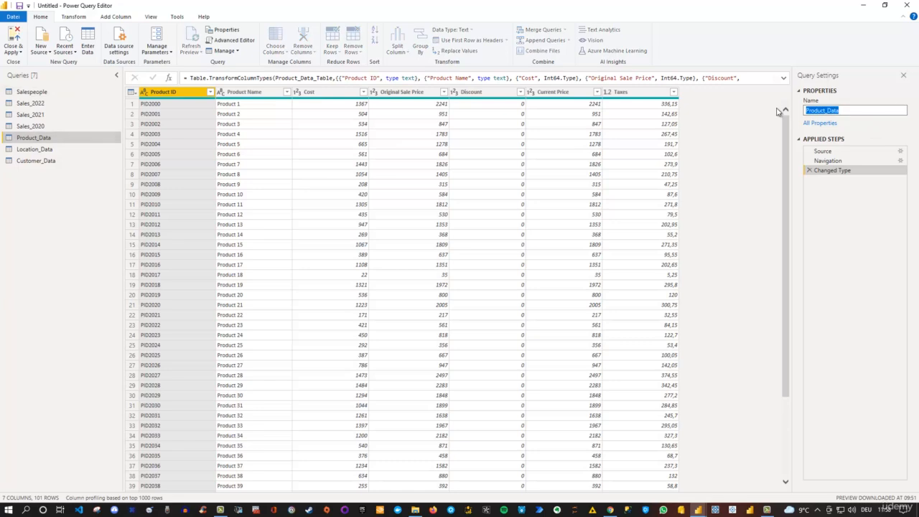
pyautogui.write('Product')
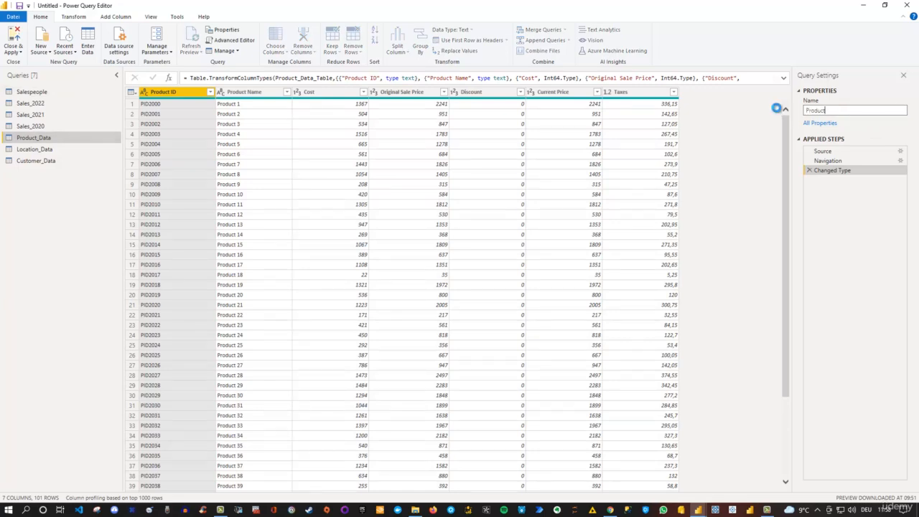
pyautogui.press('Return')
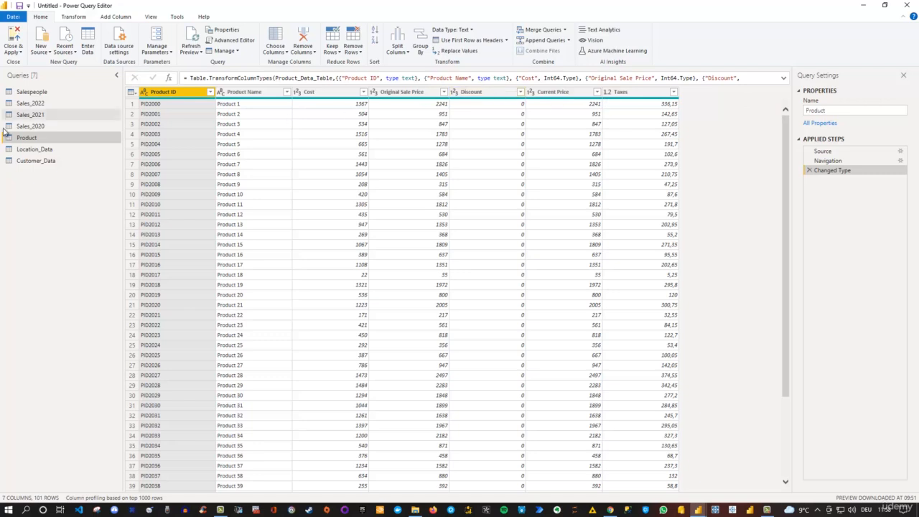
# Step: Rename the Location_Data query as Location
pyautogui.click(44, 150)
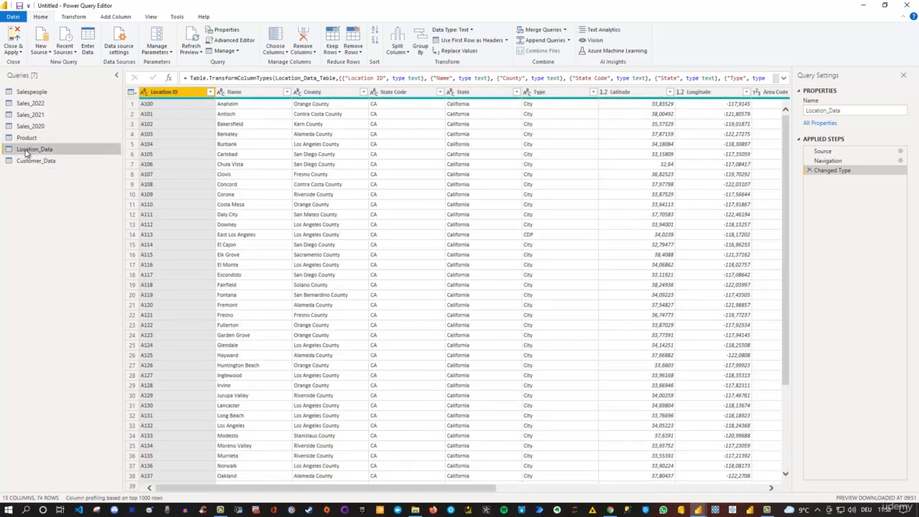
pyautogui.doubleClick(29, 151)
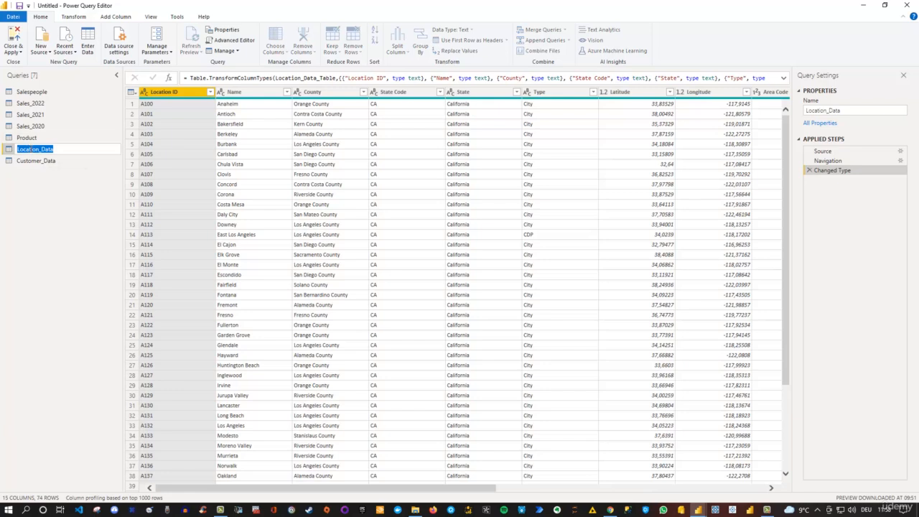
pyautogui.click(59, 149)
pyautogui.press('Return')
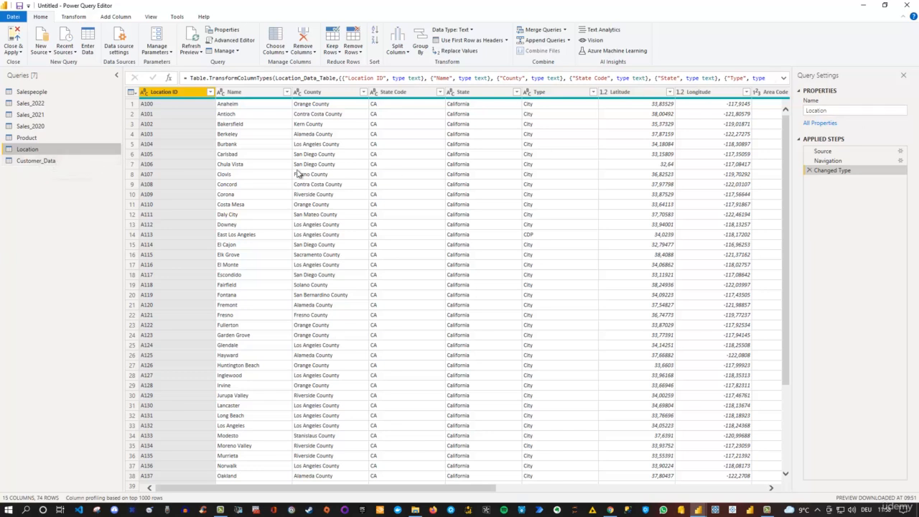
# Step: Rename the Customer_Data query as Customer
pyautogui.click(60, 162)
pyautogui.click(845, 110)
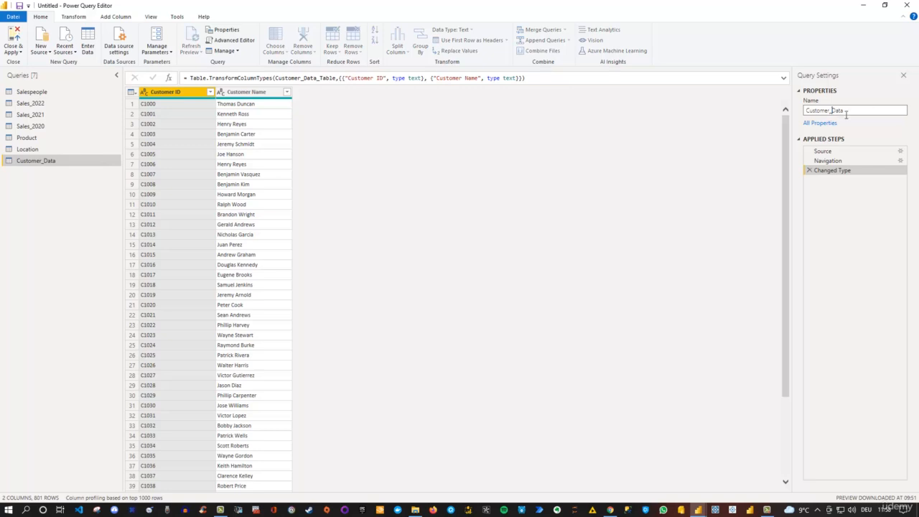
pyautogui.hotkey('shift', 'End')
pyautogui.press('BackSpace')
pyautogui.press('Return')
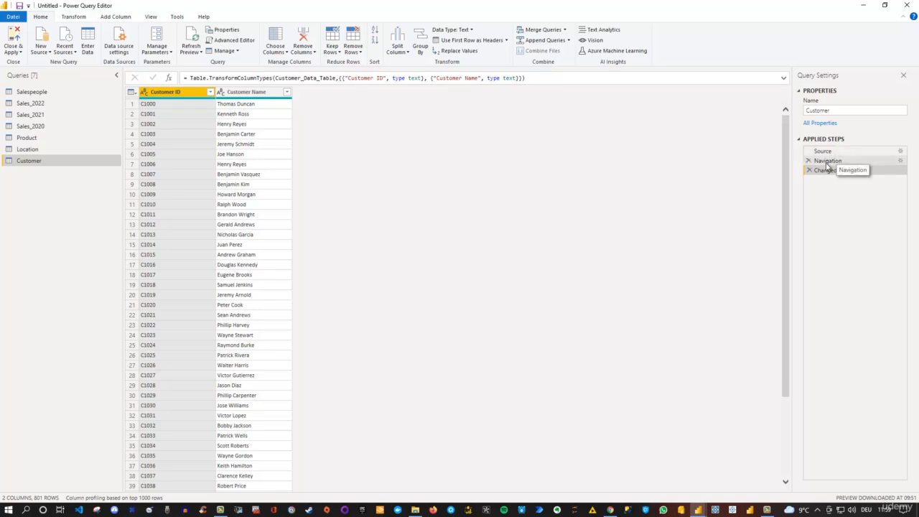
# Step: Examine the Source, Navigation and Changed Type steps of the Sales_2022 query, including an enlarged preview of the 2022 Sales sheet's nested table
pyautogui.click(32, 105)
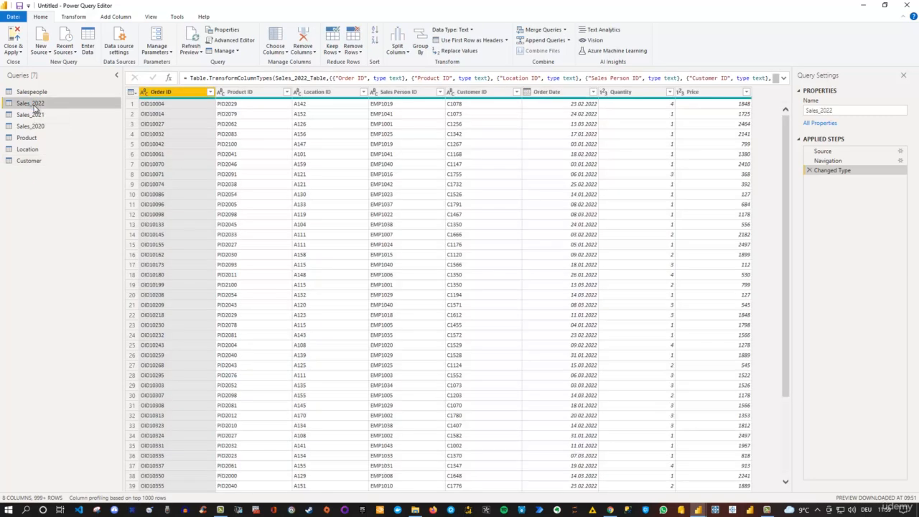
pyautogui.click(838, 153)
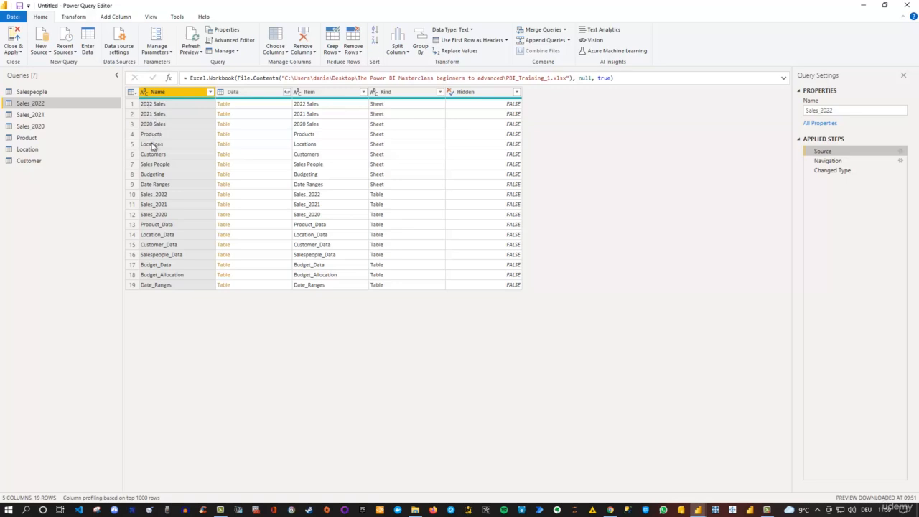
pyautogui.click(272, 109)
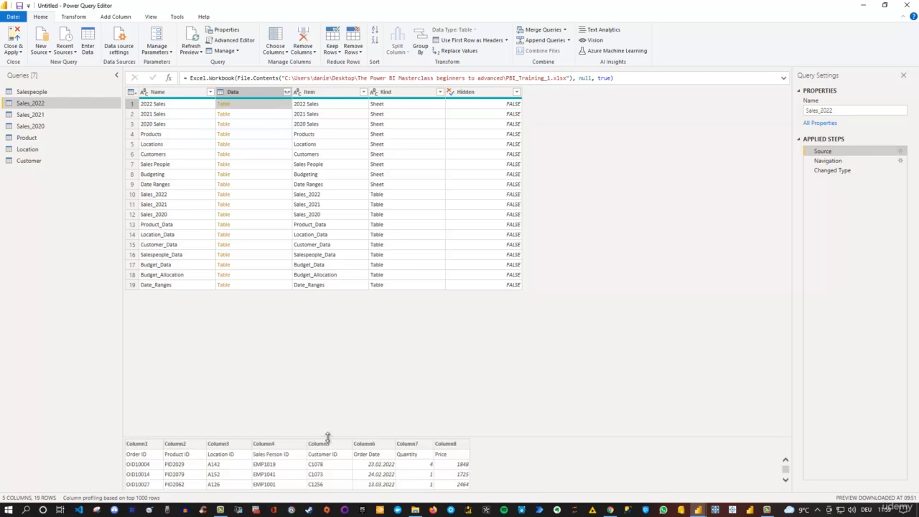
pyautogui.moveTo(331, 436); pyautogui.dragTo(344, 362)
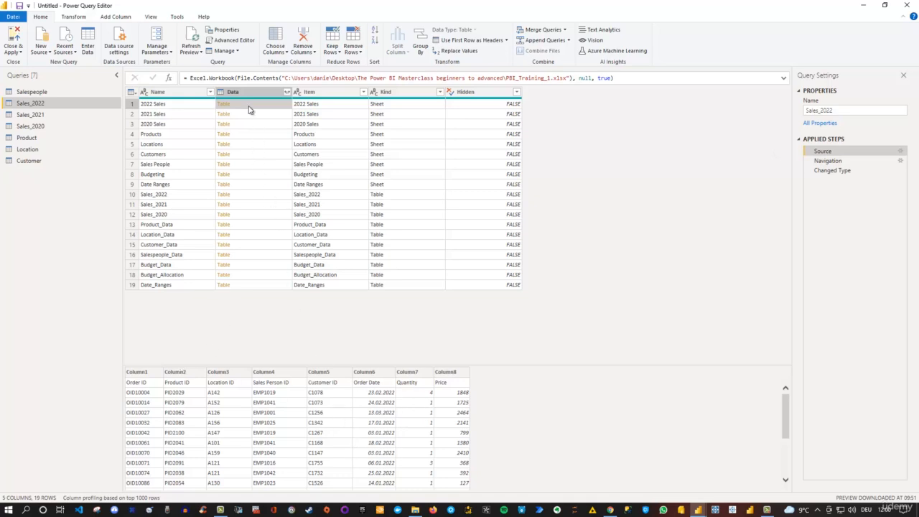
pyautogui.click(851, 165)
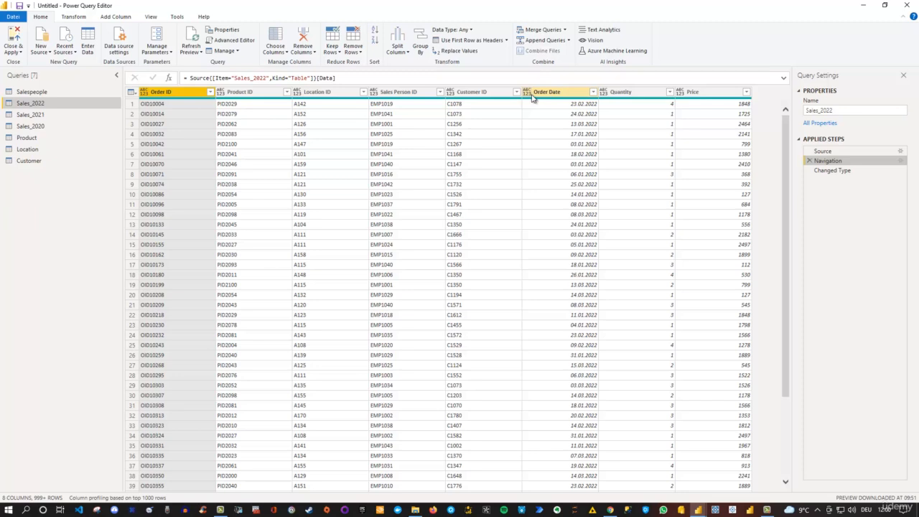
pyautogui.click(846, 175)
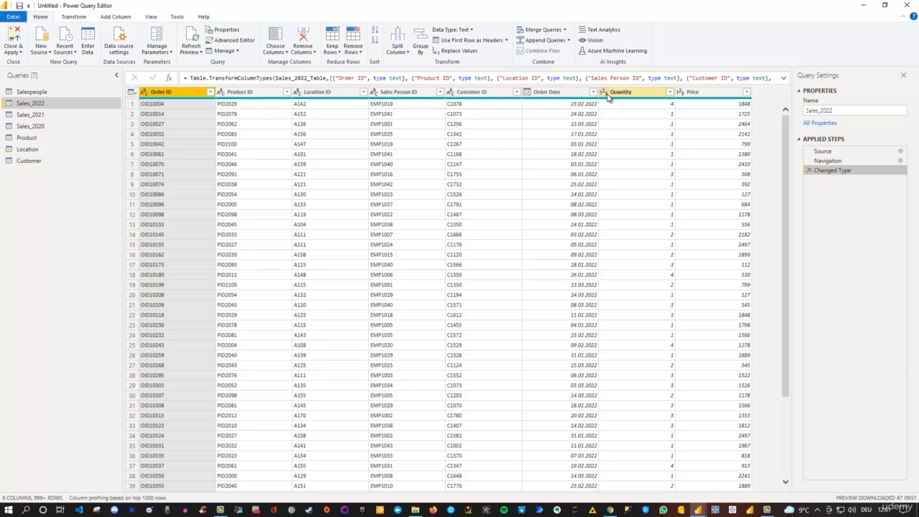
pyautogui.click(847, 162)
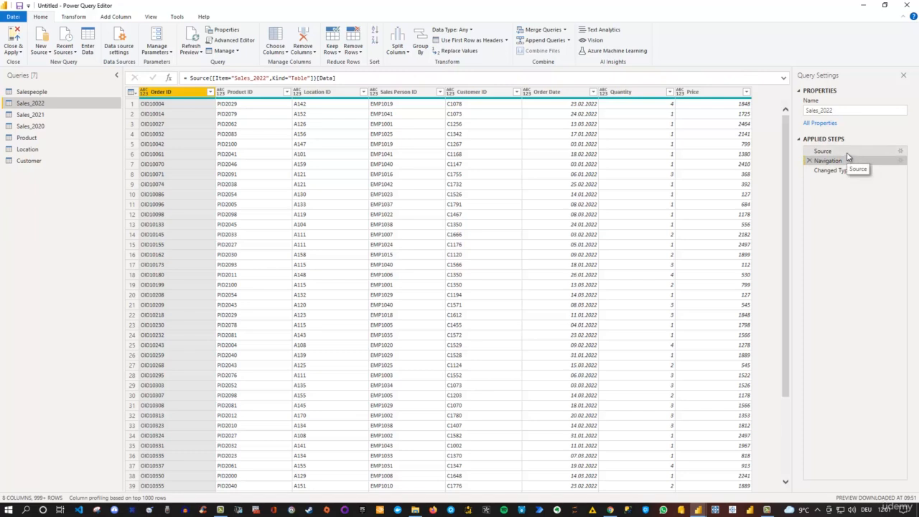
# Step: Compare the table previews and formulas of the Sales_2022 query's Source, Navigation and Changed Type steps, and view the actions available for Changed Type
pyautogui.click(847, 152)
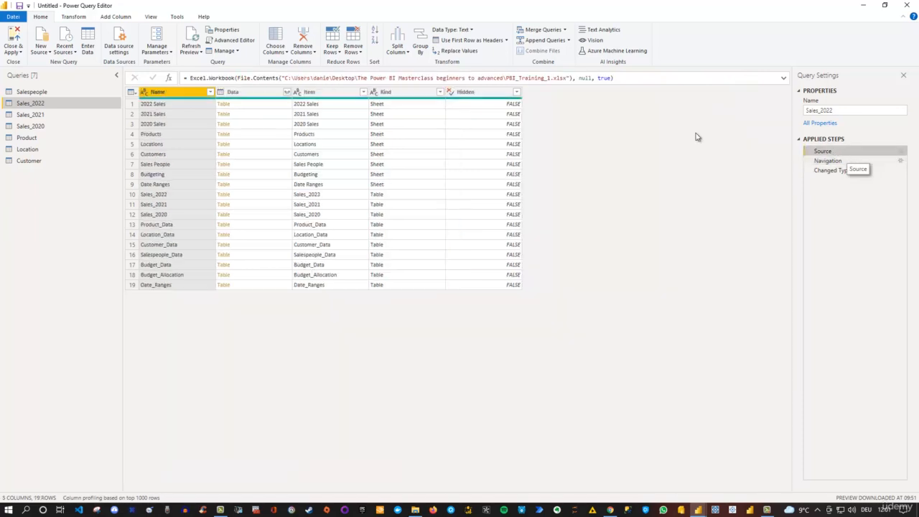
pyautogui.click(842, 171)
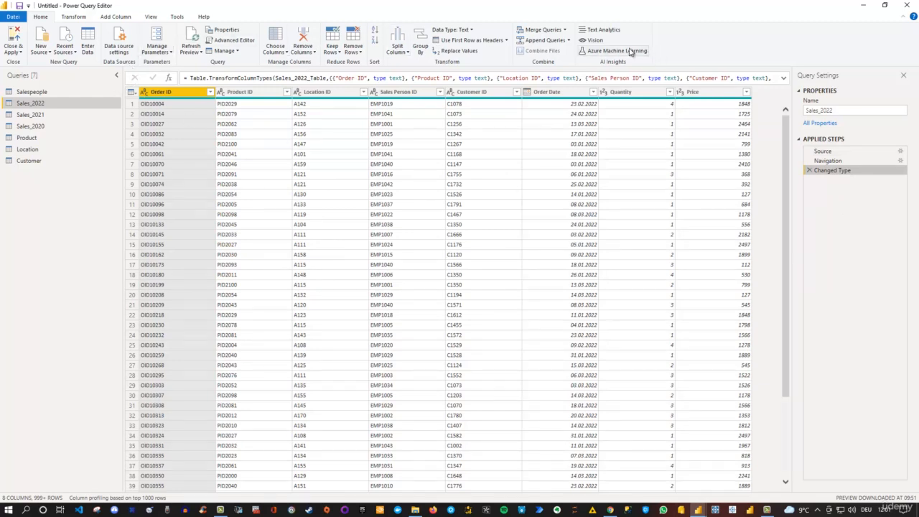
pyautogui.click(848, 162)
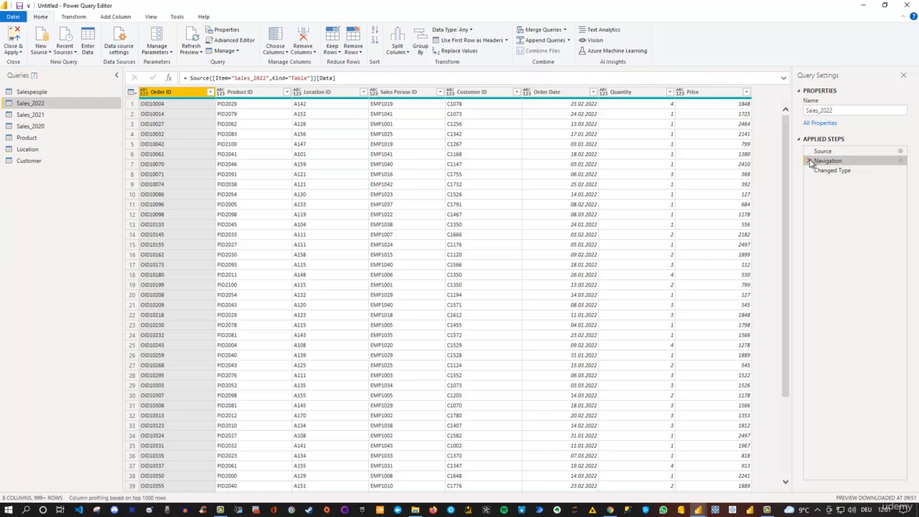
pyautogui.click(853, 176)
pyautogui.rightClick(853, 176)
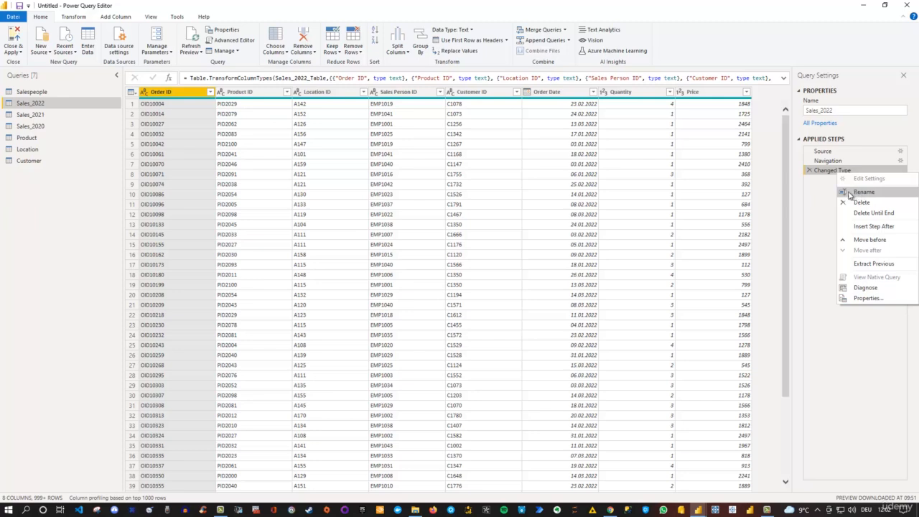
pyautogui.click(821, 203)
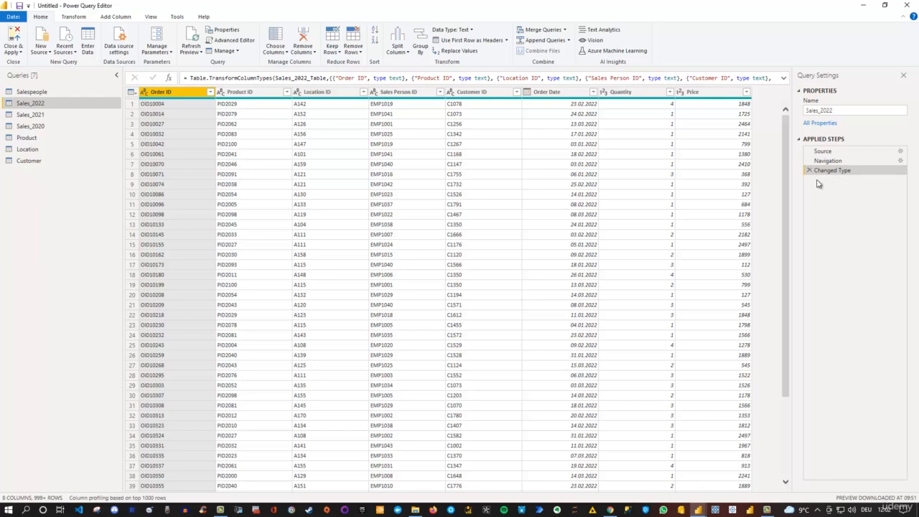
# Step: Try converting the Quantity column to Decimal Number as a separate new step, and delete that added step
pyautogui.click(605, 93)
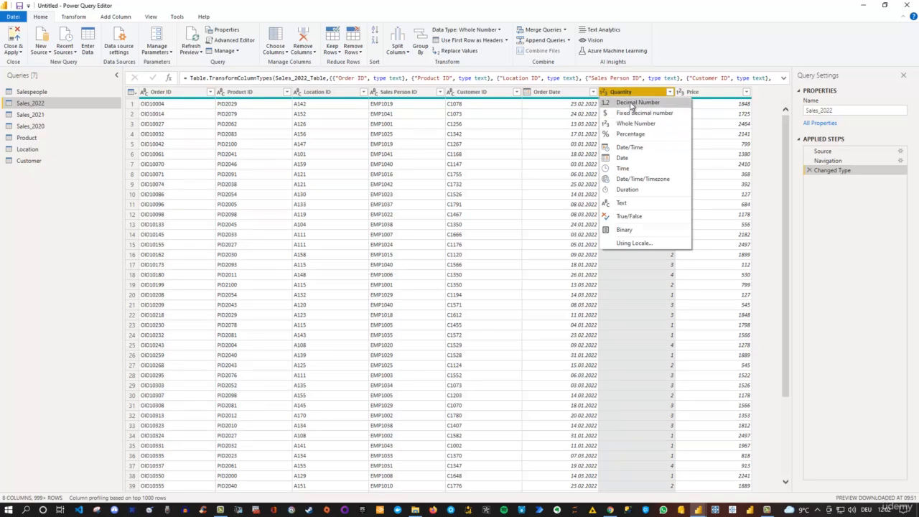
pyautogui.click(633, 102)
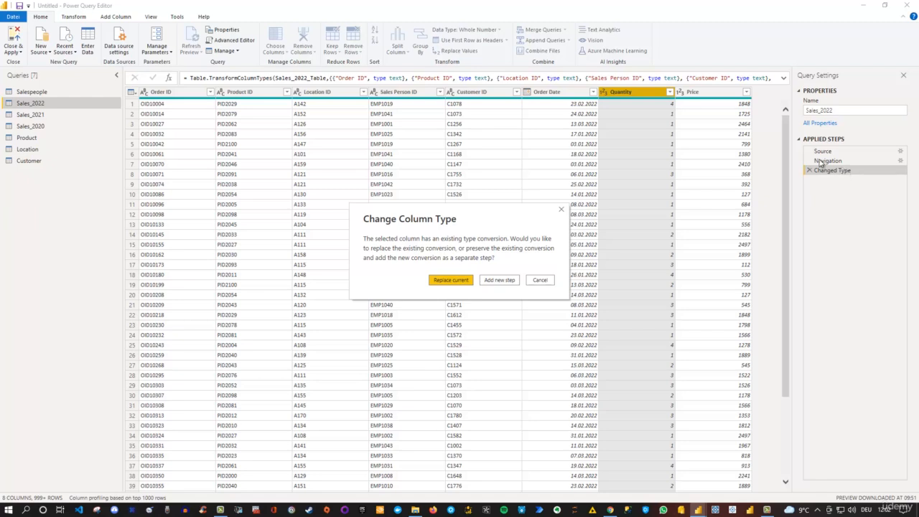
pyautogui.click(499, 282)
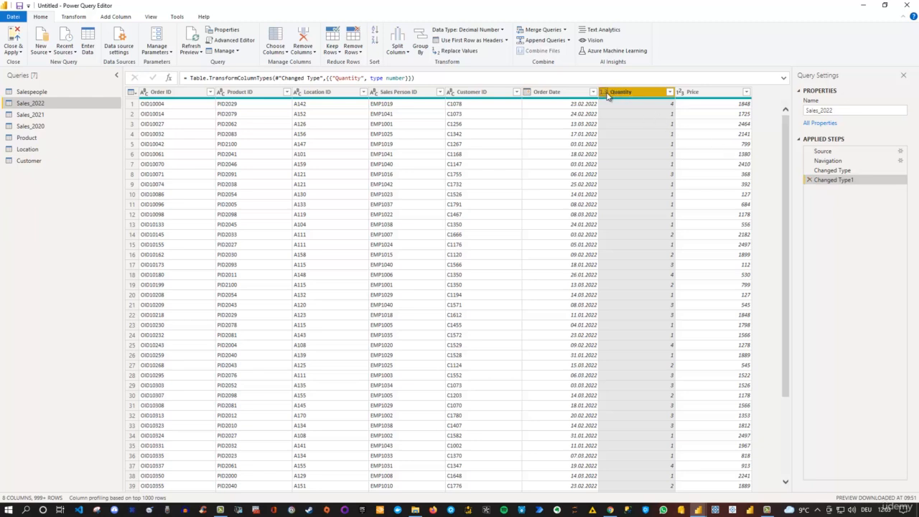
pyautogui.click(810, 181)
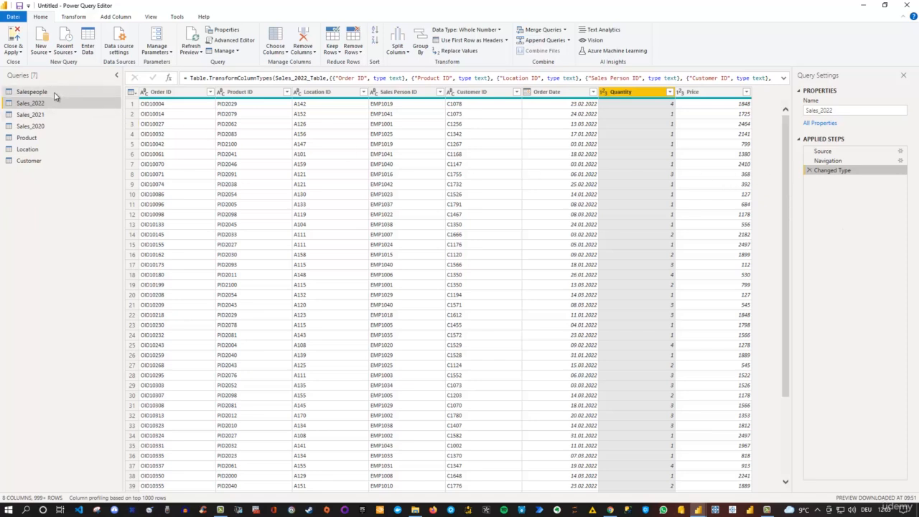
# Step: Start a new query group and name it Modeltbls
pyautogui.rightClick(57, 187)
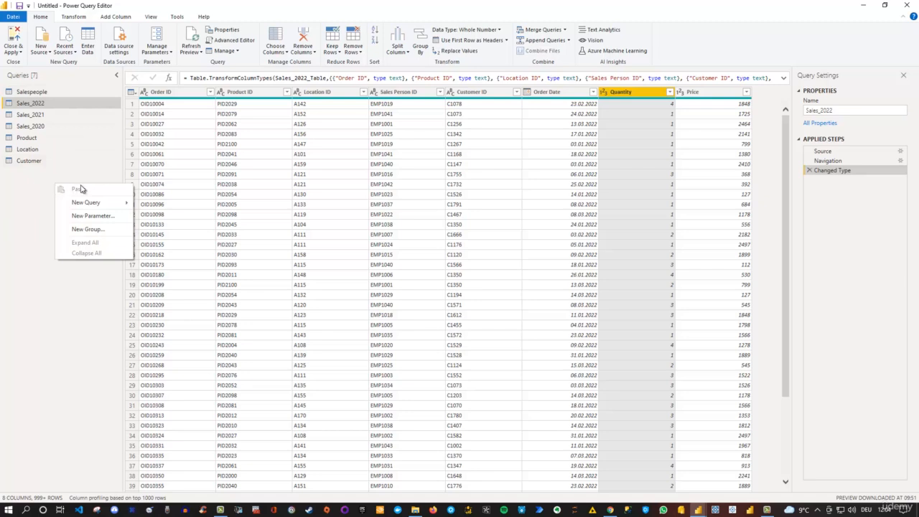
pyautogui.click(106, 229)
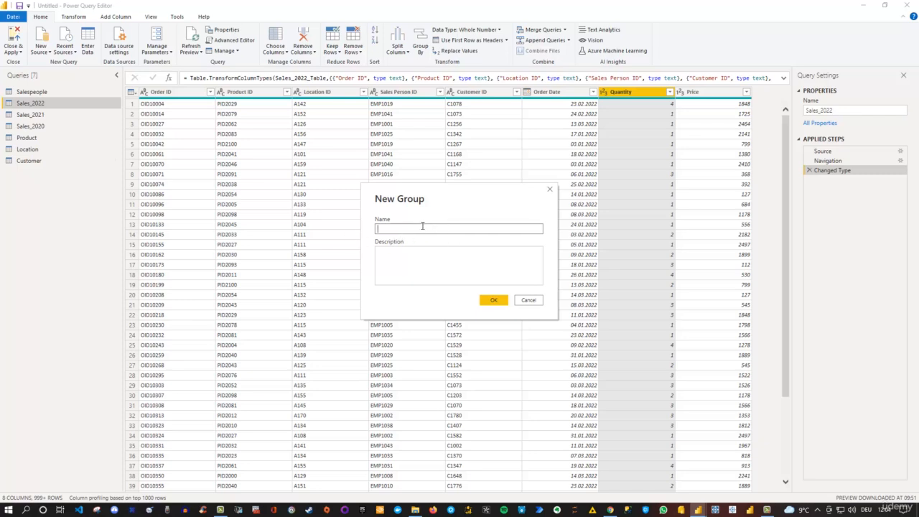
pyautogui.write('Modeltbls')
# Step: Describe the group as "Here are all relevant tables for our model" and create it
pyautogui.click(427, 258)
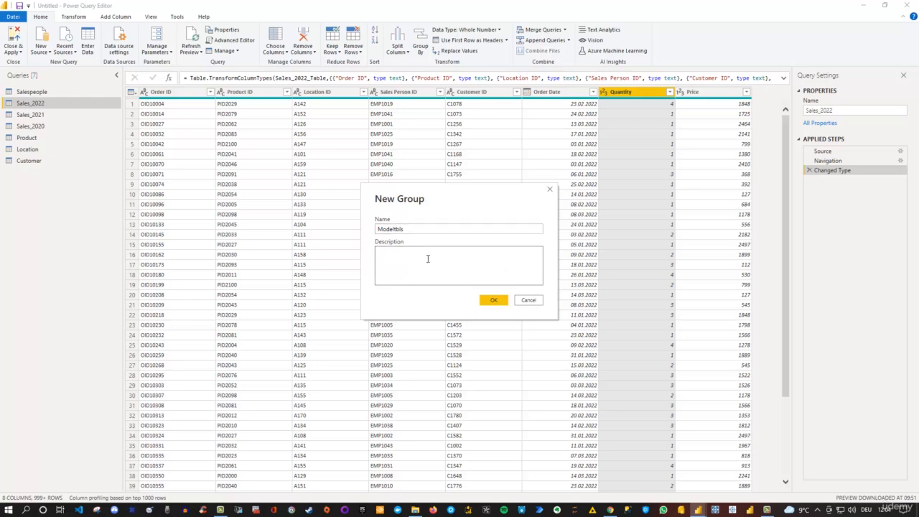
pyautogui.write('Thi')
pyautogui.press('BackSpace')
pyautogui.press('BackSpace')
pyautogui.press('BackSpace')
pyautogui.write('Here are all relevant tables for our model')
pyautogui.click(496, 301)
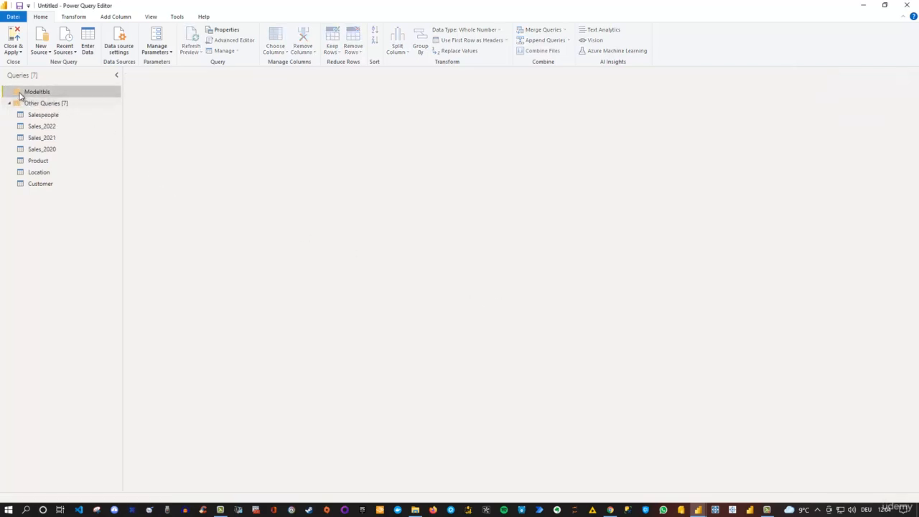
# Step: Move the Customer, Location, Product and Salespeople queries together into the Modeltbls group
pyautogui.moveTo(29, 97)
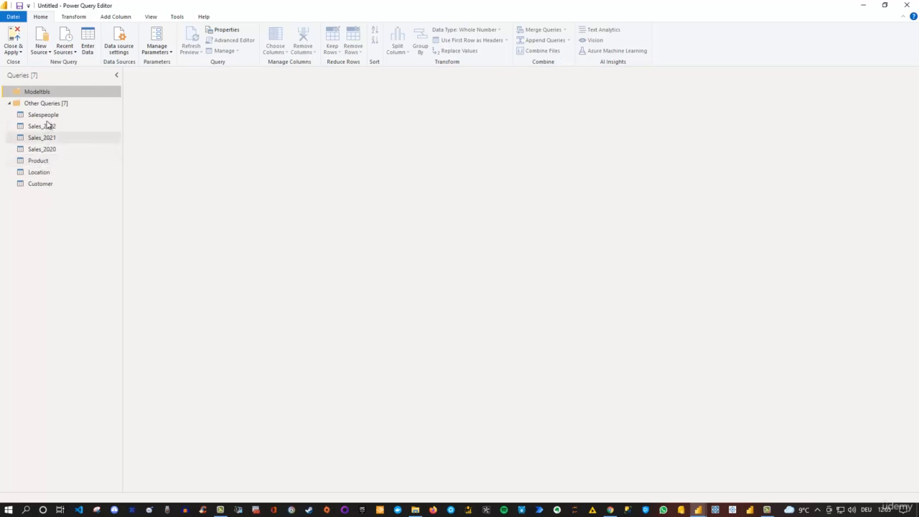
pyautogui.click(42, 186)
pyautogui.click(41, 172)
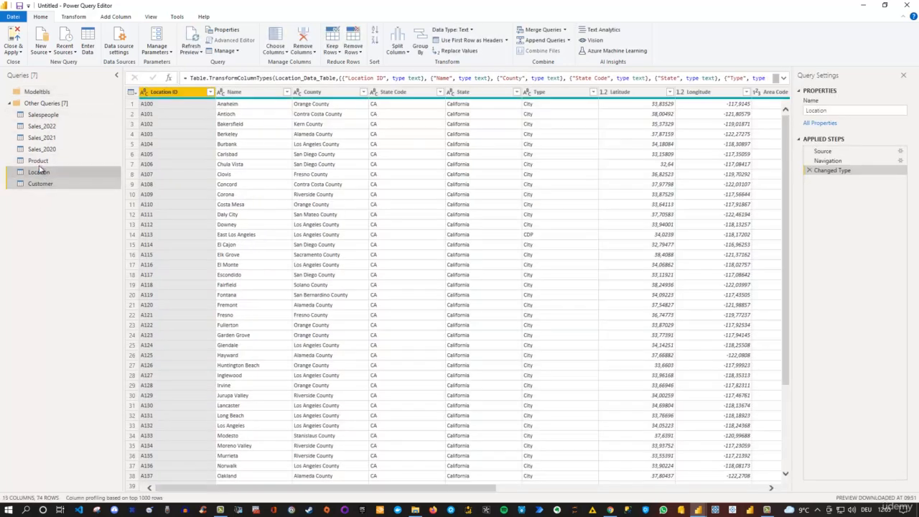
pyautogui.click(38, 161)
pyautogui.click(41, 115)
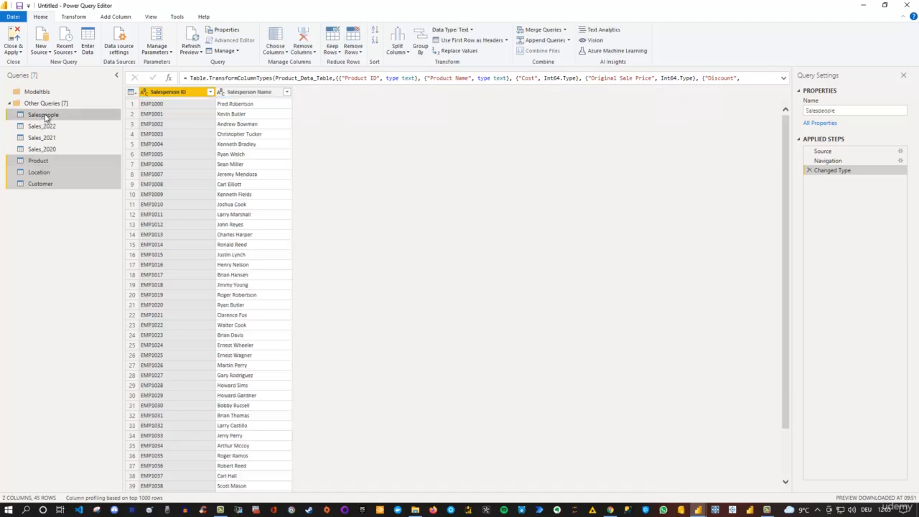
pyautogui.moveTo(62, 116); pyautogui.dragTo(53, 95)
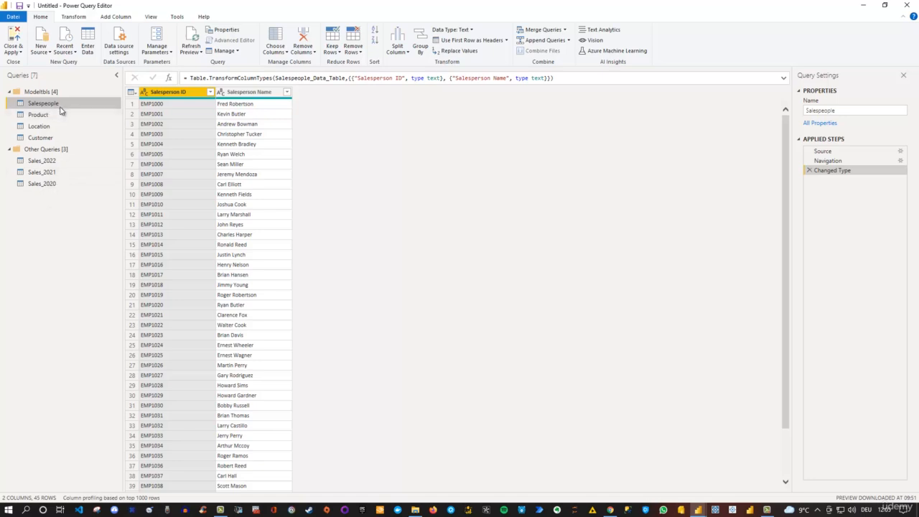
pyautogui.moveTo(57, 93)
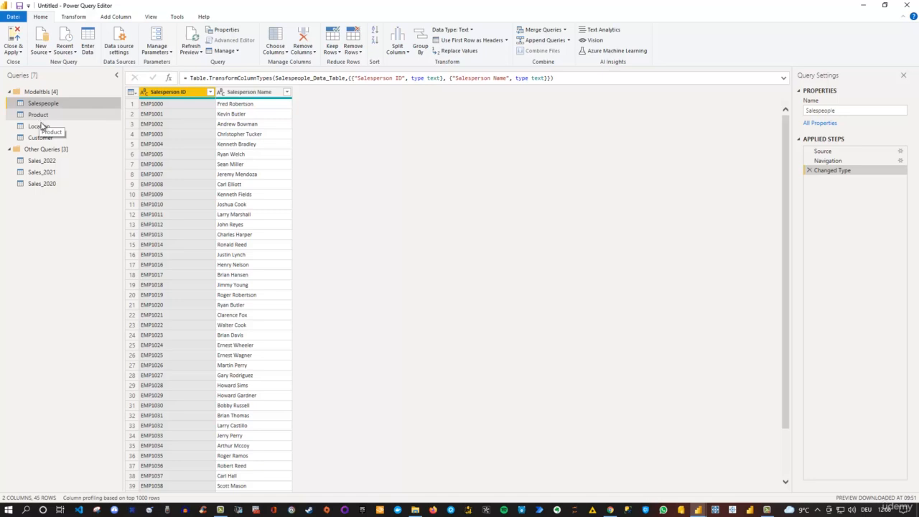
# Step: Append Sales_2022, Sales_2021 and Sales_2020, in that order, as a new query using the three or more tables option
pyautogui.click(40, 185)
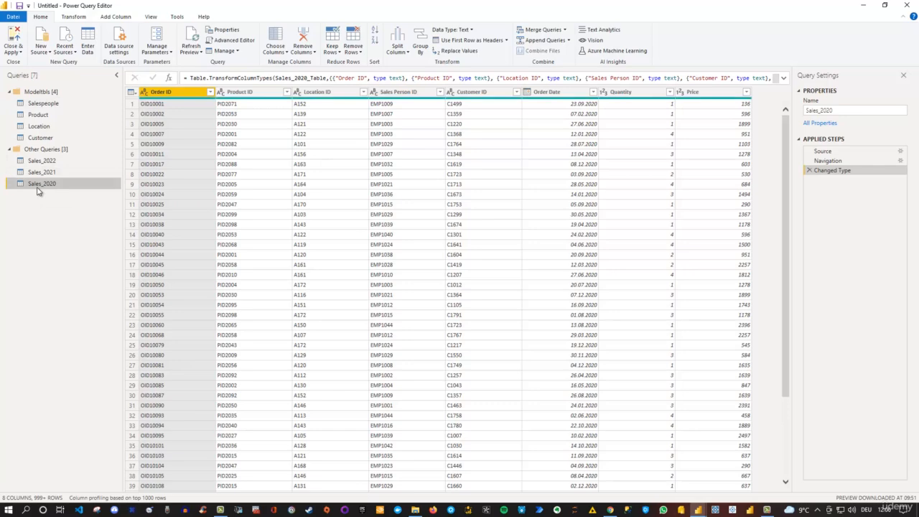
pyautogui.click(40, 172)
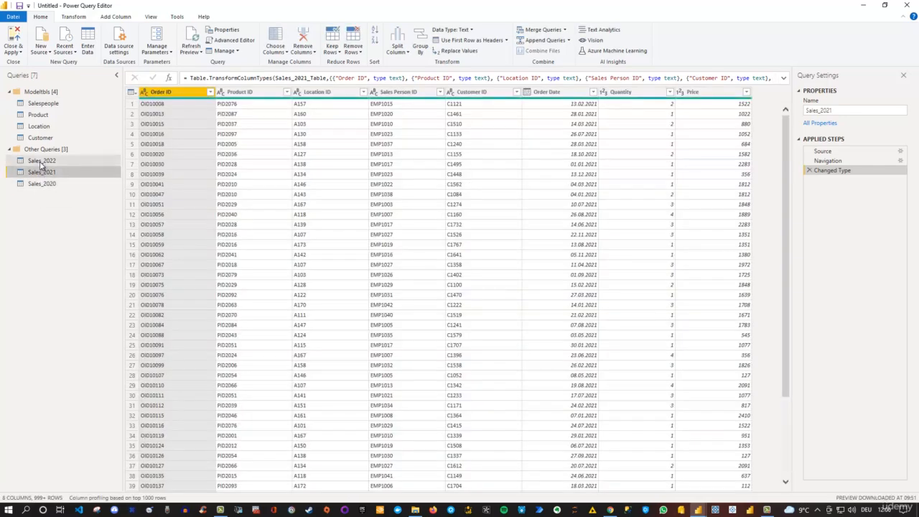
pyautogui.click(41, 162)
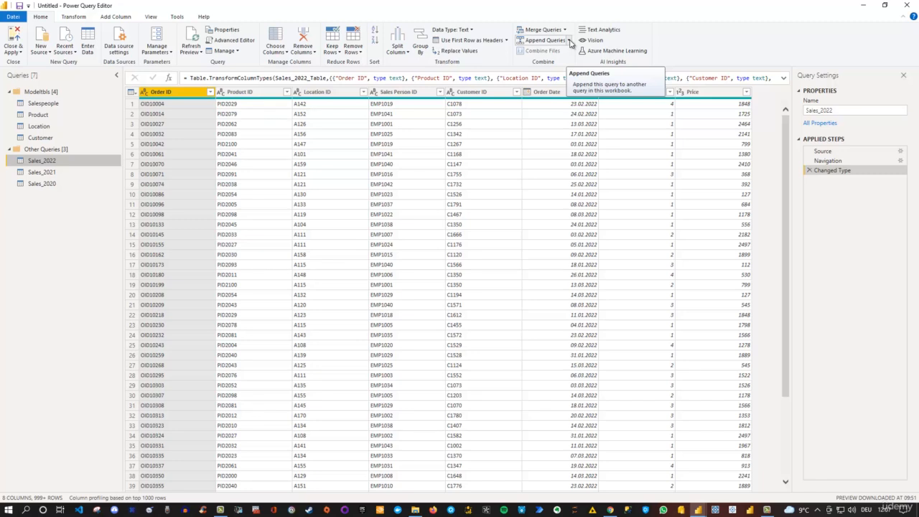
pyautogui.click(571, 42)
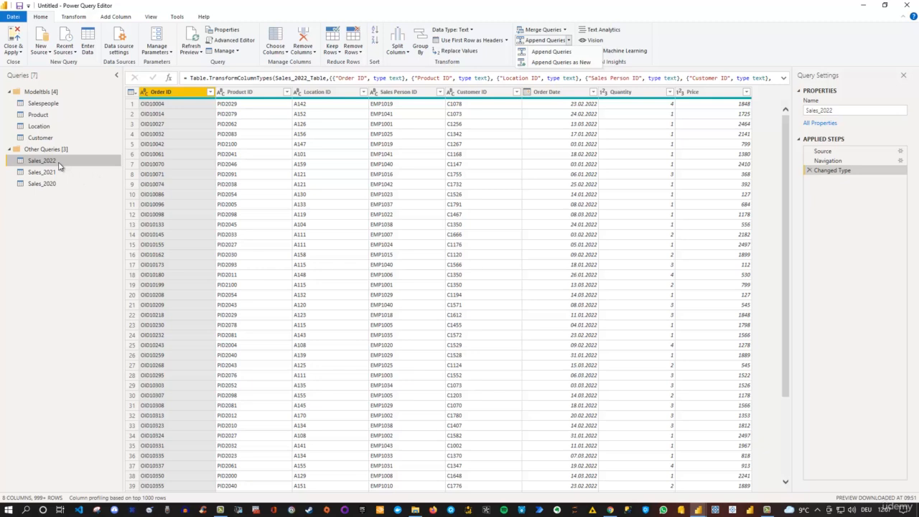
pyautogui.click(560, 63)
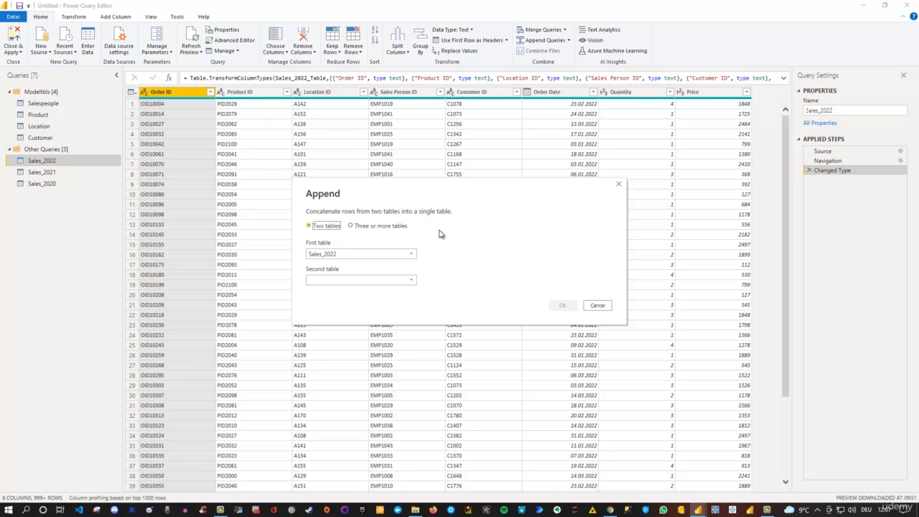
pyautogui.click(351, 226)
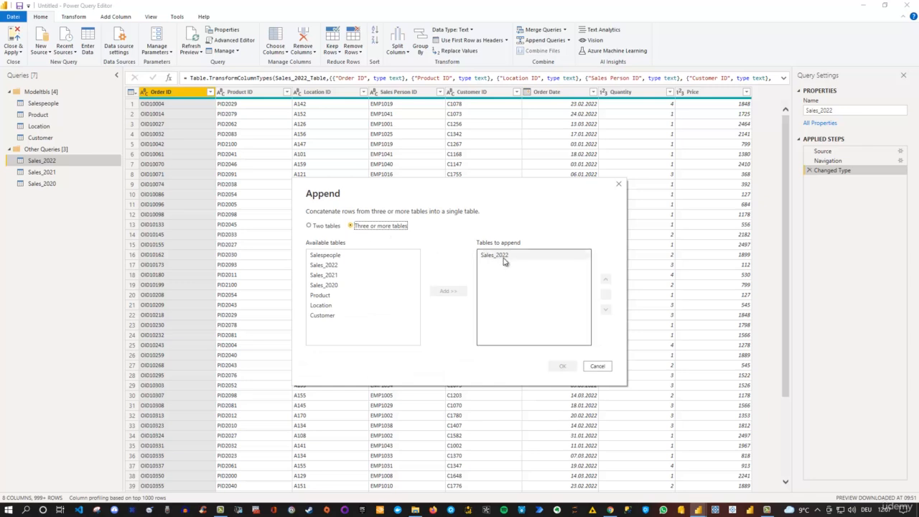
pyautogui.click(339, 278)
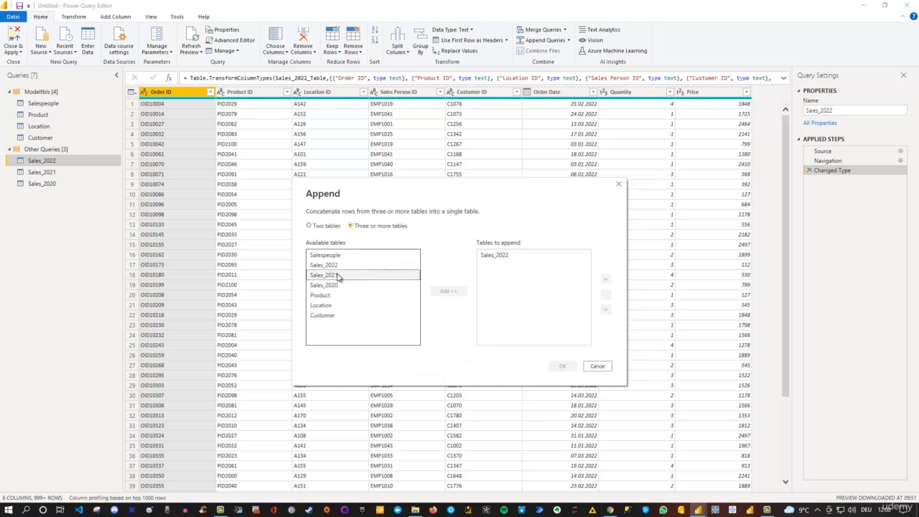
pyautogui.click(339, 277)
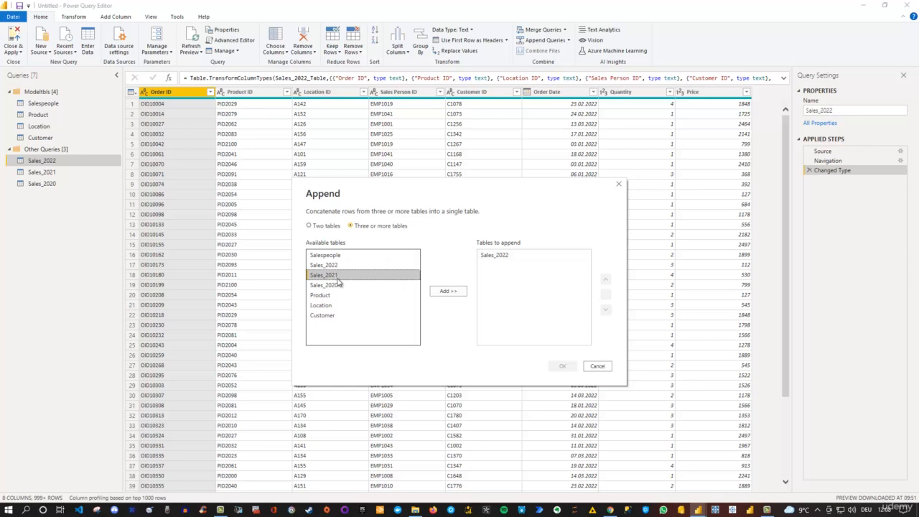
pyautogui.keyDown('ctrl'); pyautogui.click(332, 286); pyautogui.keyUp('ctrl')
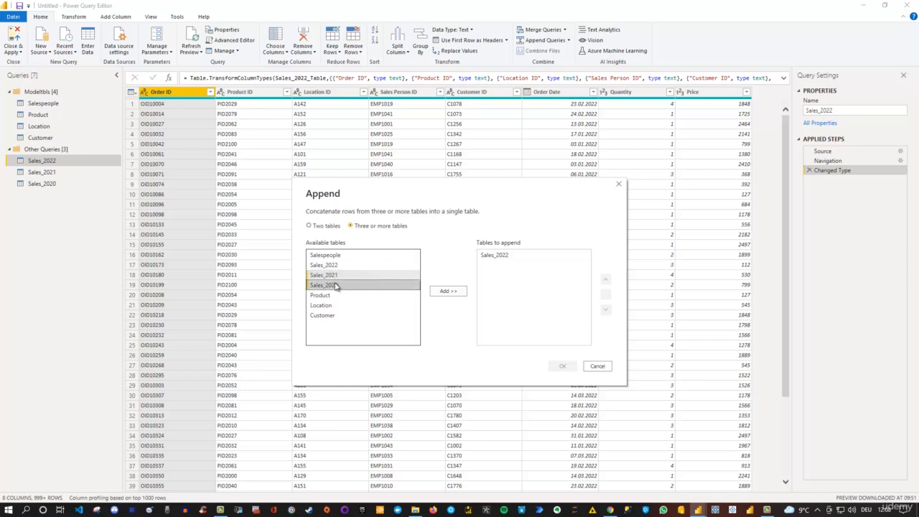
pyautogui.click(448, 292)
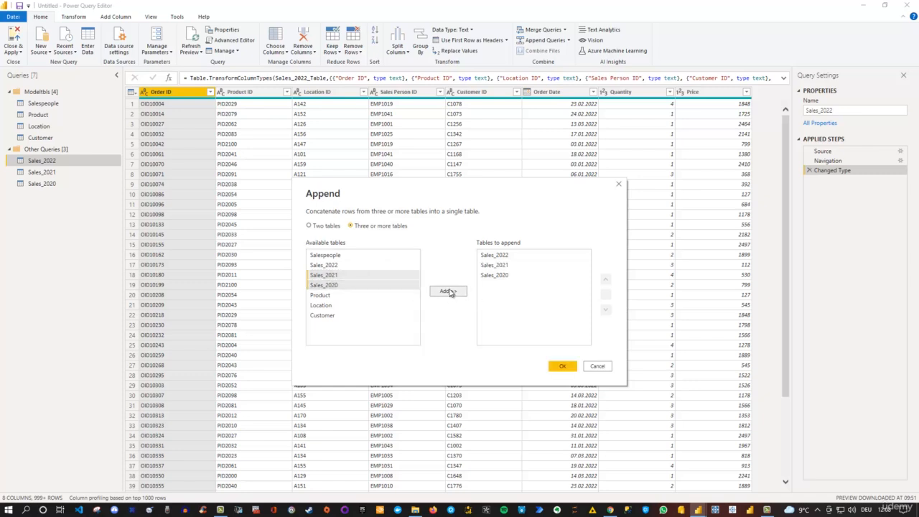
pyautogui.click(500, 265)
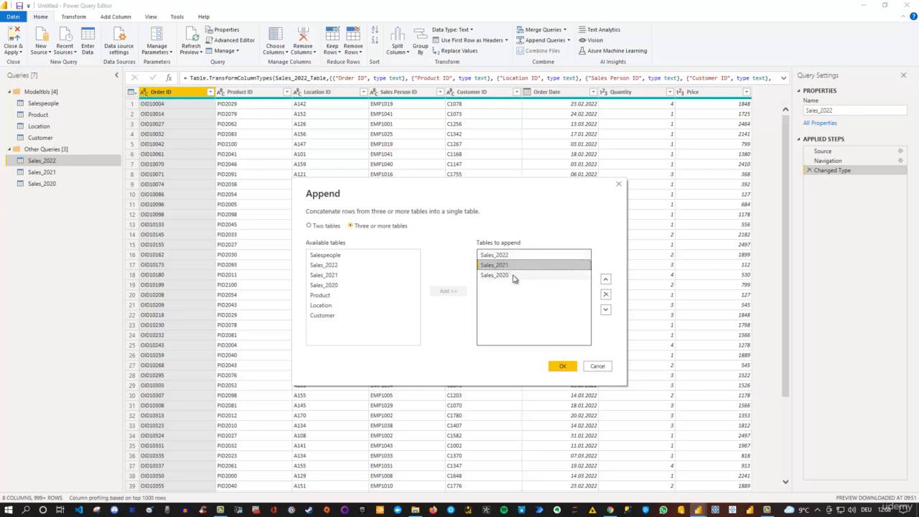
pyautogui.click(563, 367)
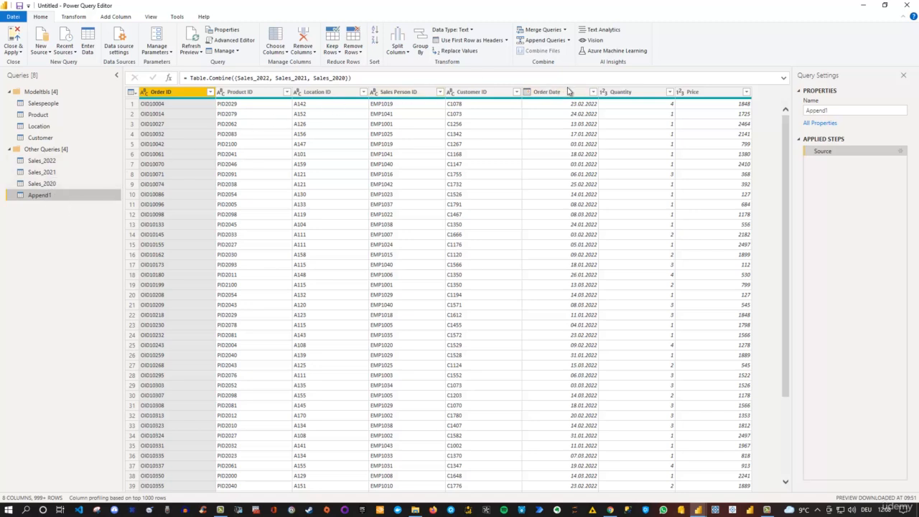
# Step: Check the complete list of Order Date filter values in the appended query, without applying a filter
pyautogui.click(593, 93)
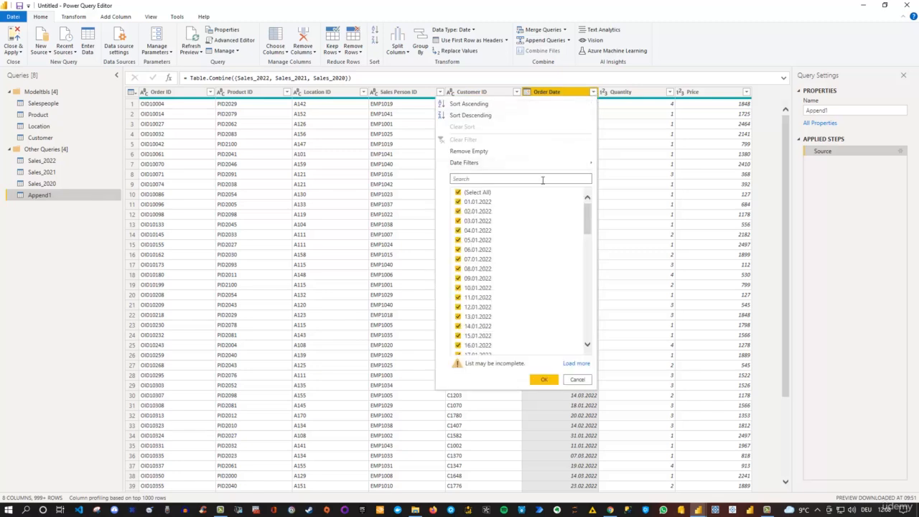
pyautogui.click(574, 364)
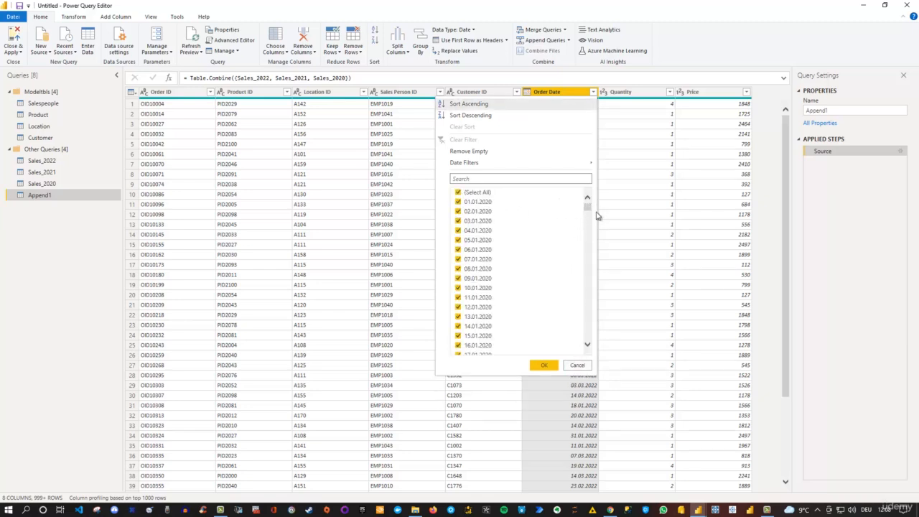
pyautogui.moveTo(587, 207); pyautogui.dragTo(587, 288)
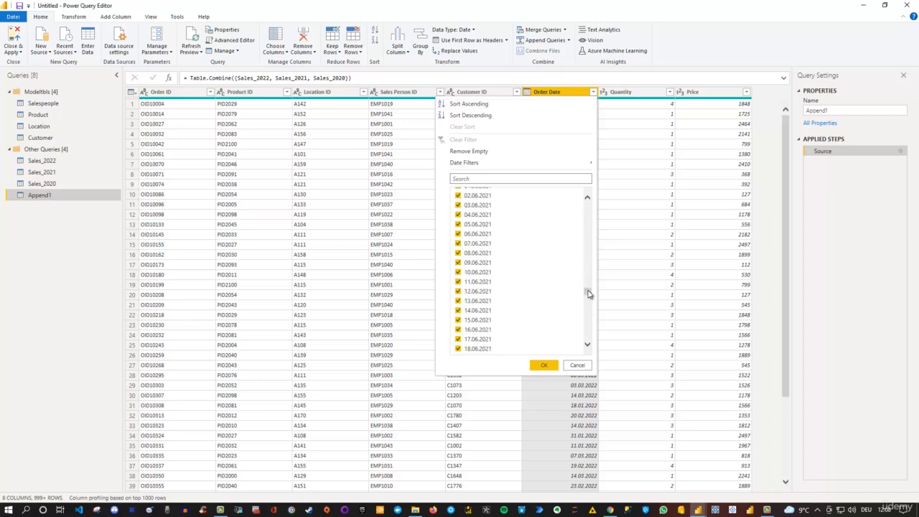
pyautogui.moveTo(589, 293); pyautogui.dragTo(588, 334)
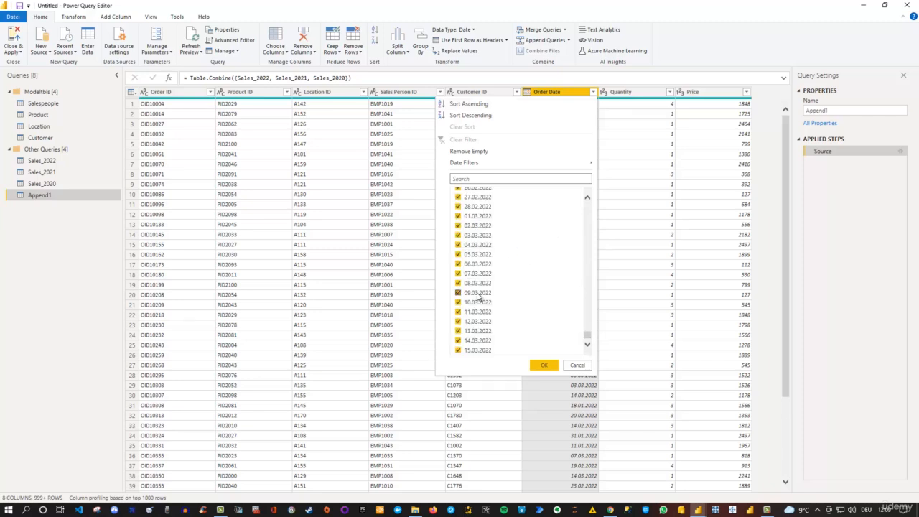
pyautogui.click(577, 367)
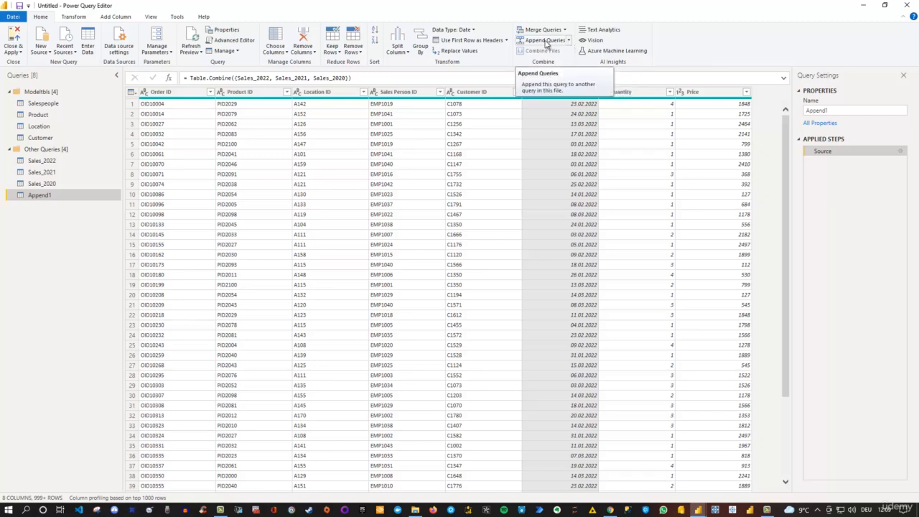
# Step: Rename the appended query as Sales and move it into the Modeltbls group
pyautogui.click(569, 41)
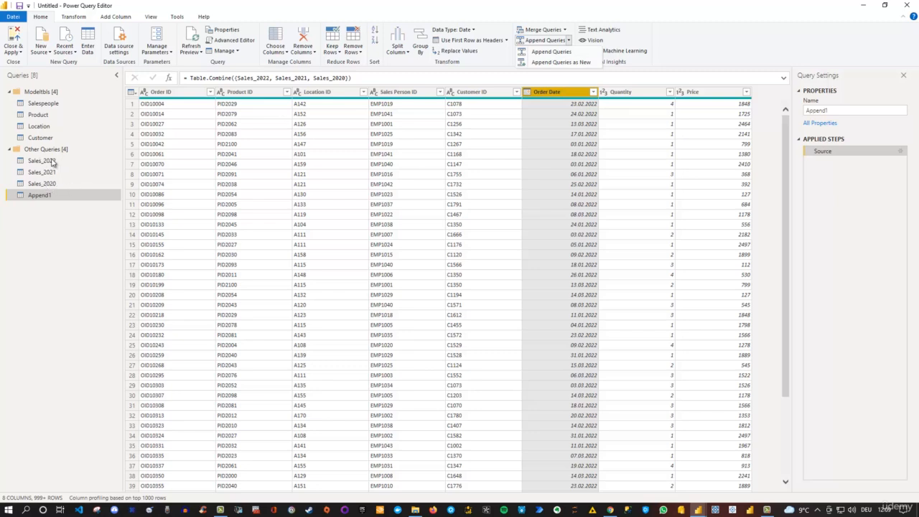
pyautogui.click(48, 203)
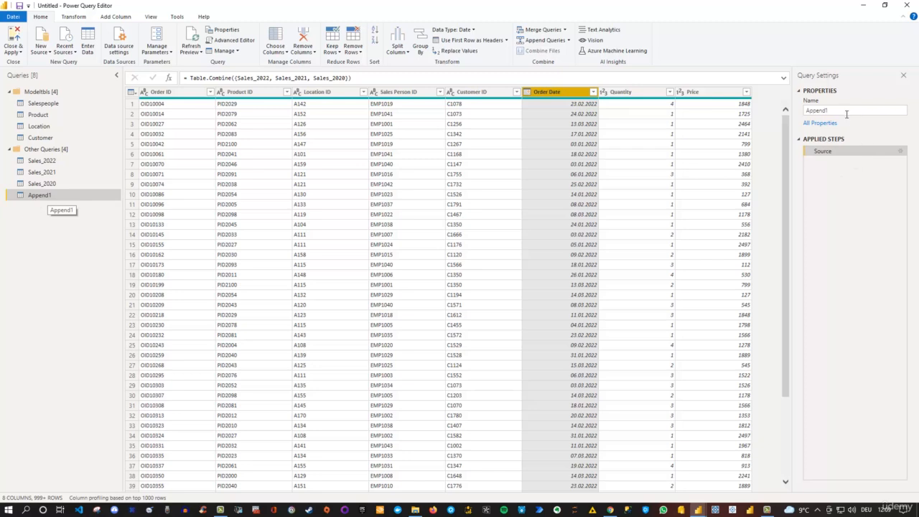
pyautogui.moveTo(846, 114); pyautogui.dragTo(801, 114)
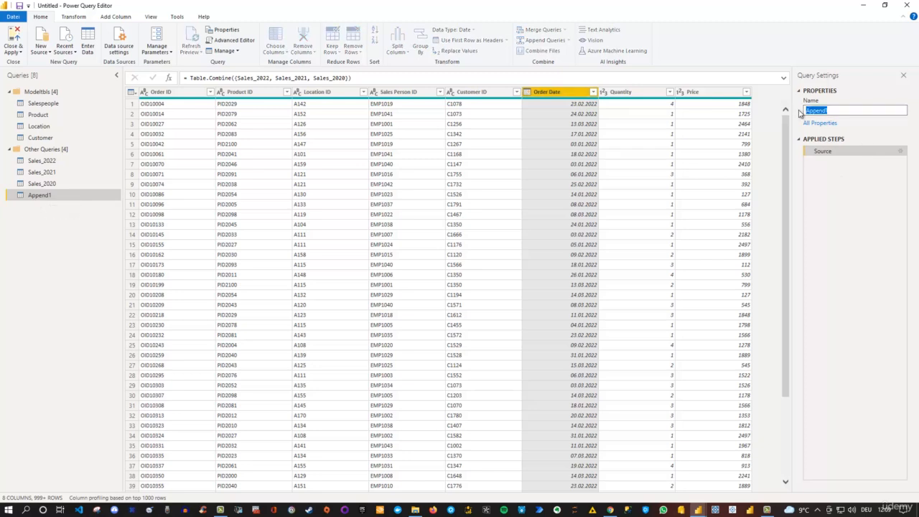
pyautogui.write('Sales')
pyautogui.press('Return')
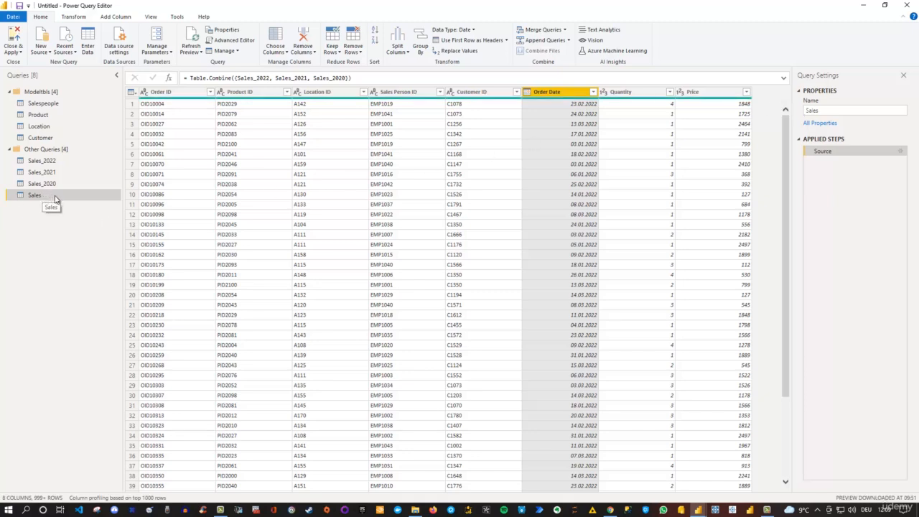
pyautogui.moveTo(55, 201); pyautogui.dragTo(95, 147)
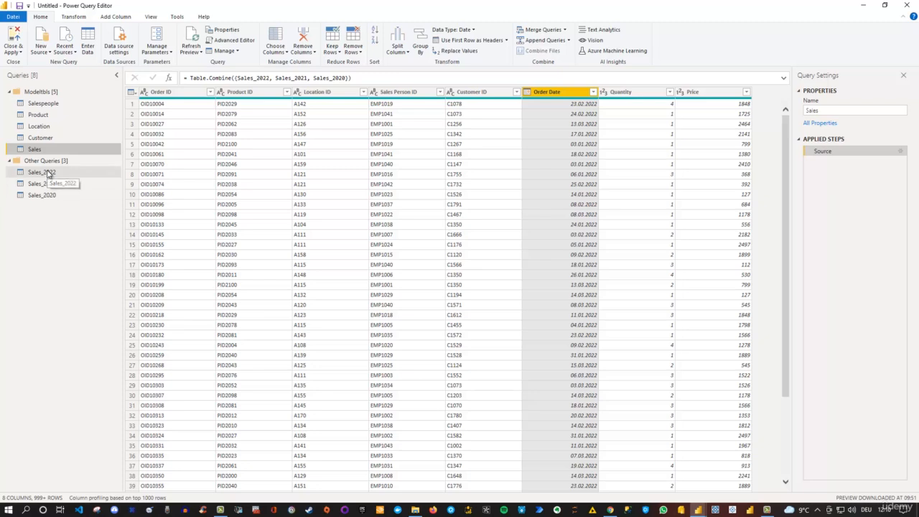
# Step: Disable loading into the model for the Sales_2022, Sales_2021 and Sales_2020 queries
pyautogui.rightClick(48, 174)
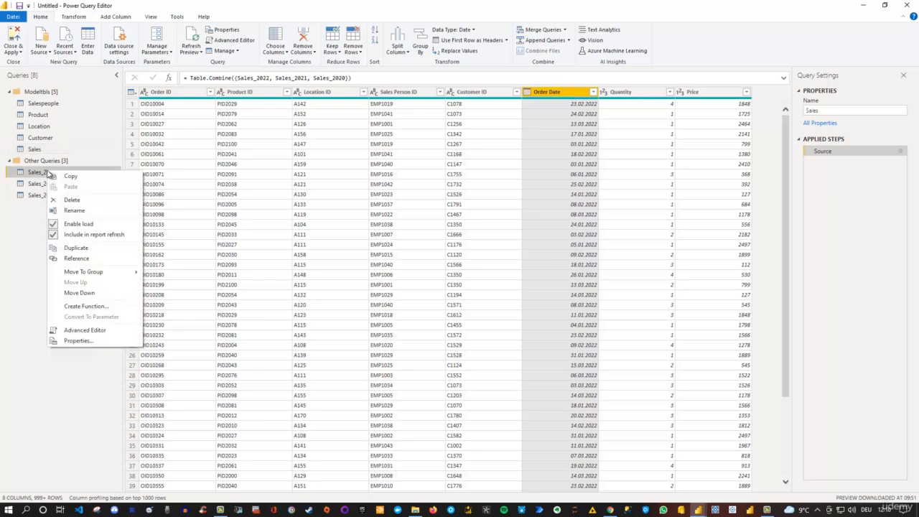
pyautogui.click(82, 229)
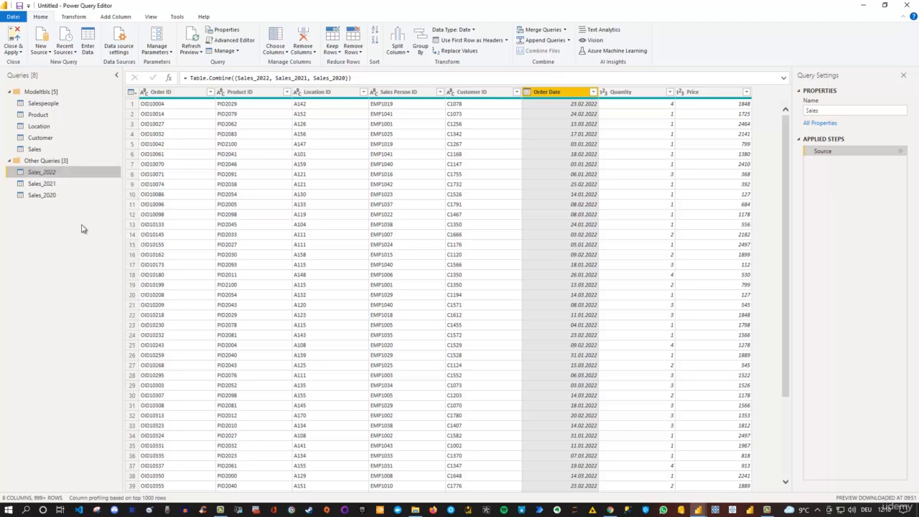
pyautogui.click(43, 183)
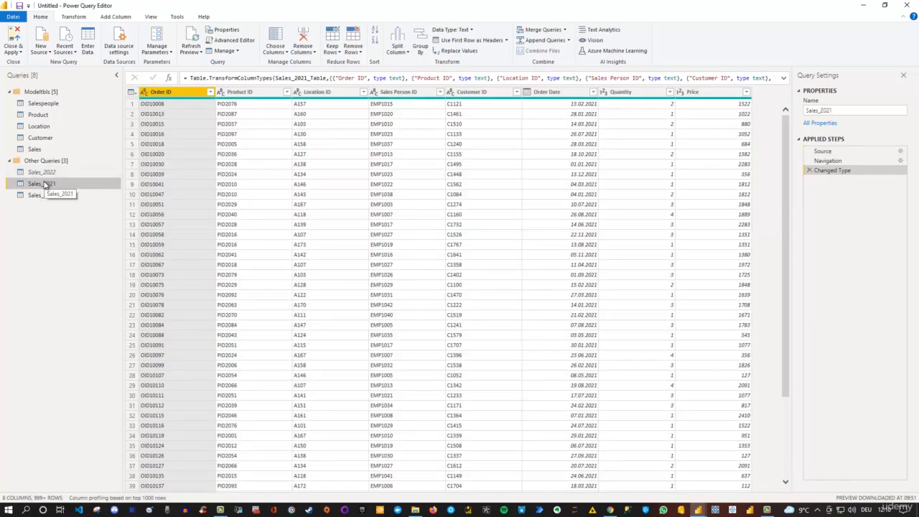
pyautogui.rightClick(46, 185)
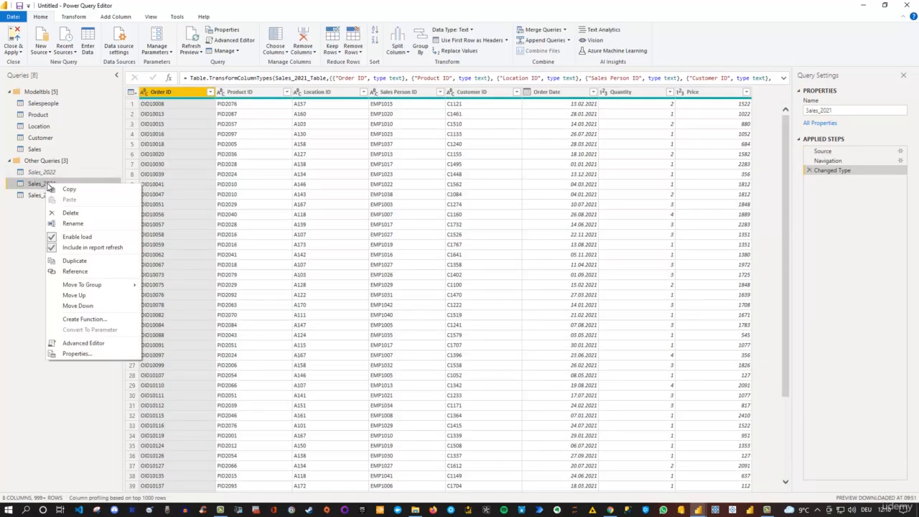
pyautogui.click(86, 239)
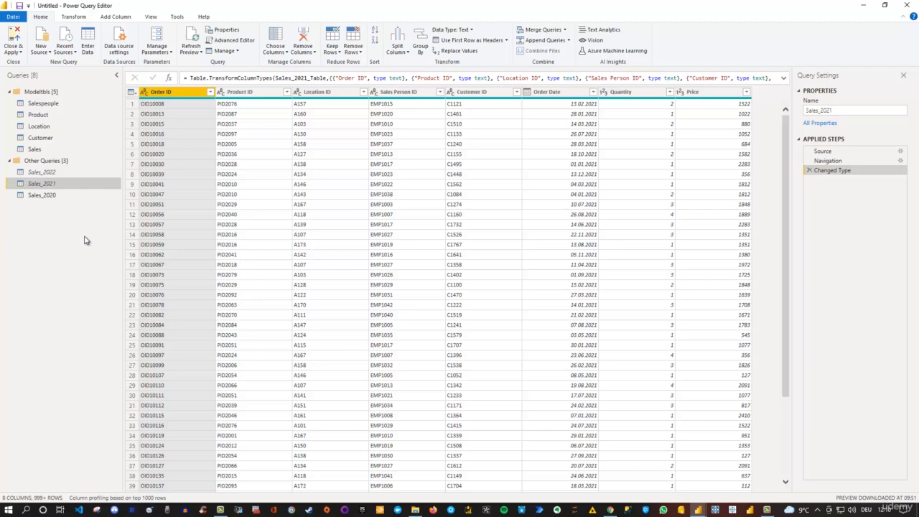
pyautogui.rightClick(46, 196)
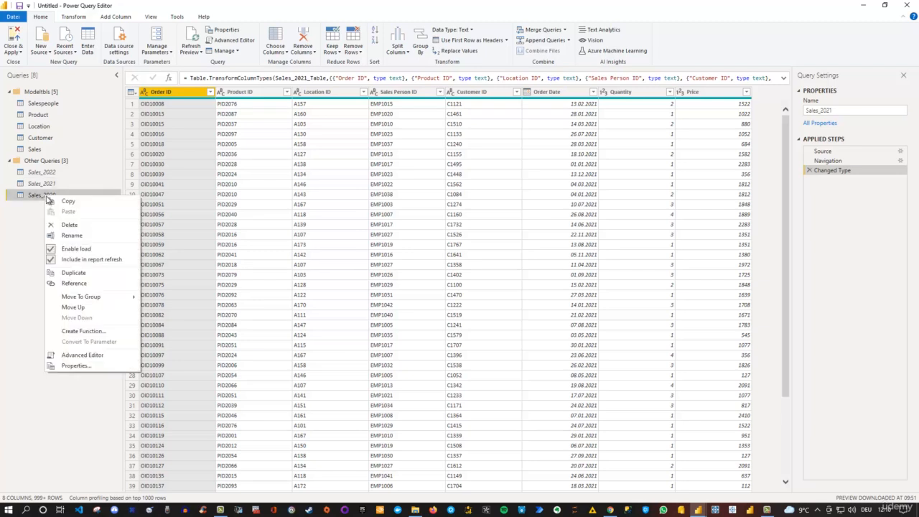
pyautogui.click(79, 249)
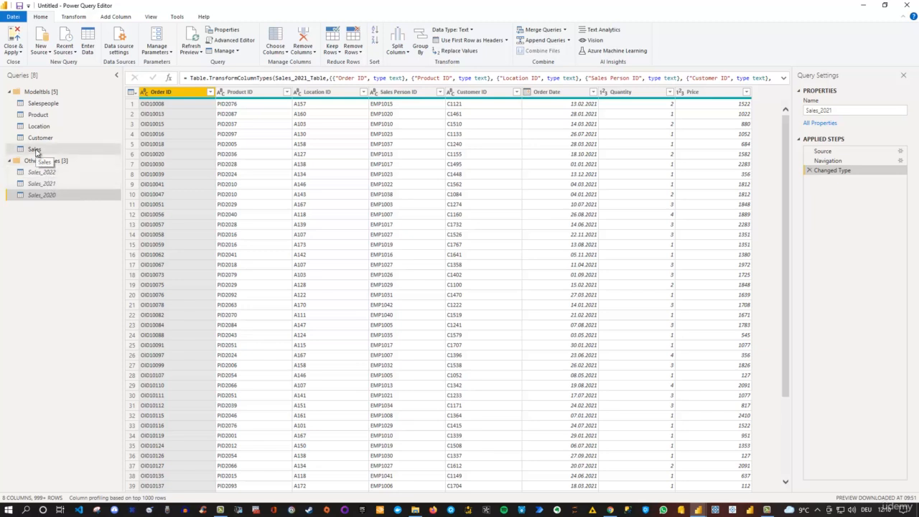
pyautogui.rightClick(36, 173)
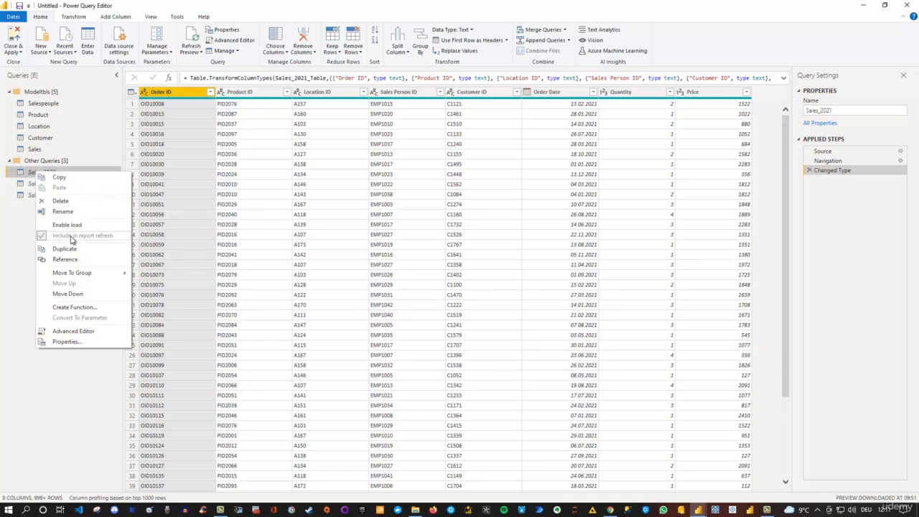
pyautogui.click(23, 218)
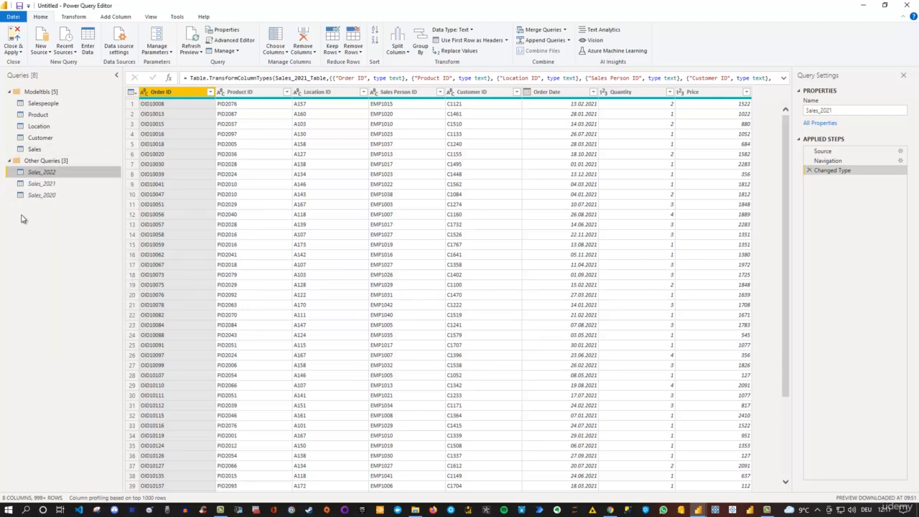
# Step: Show the combined Sales query, and apply all pending query changes to the model while closing the query editor
pyautogui.click(44, 151)
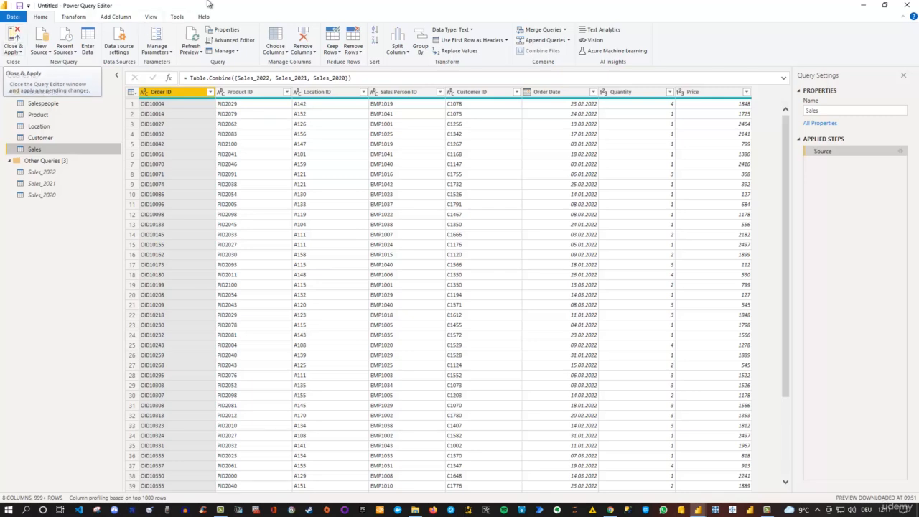
pyautogui.moveTo(209, 5); pyautogui.dragTo(381, 73)
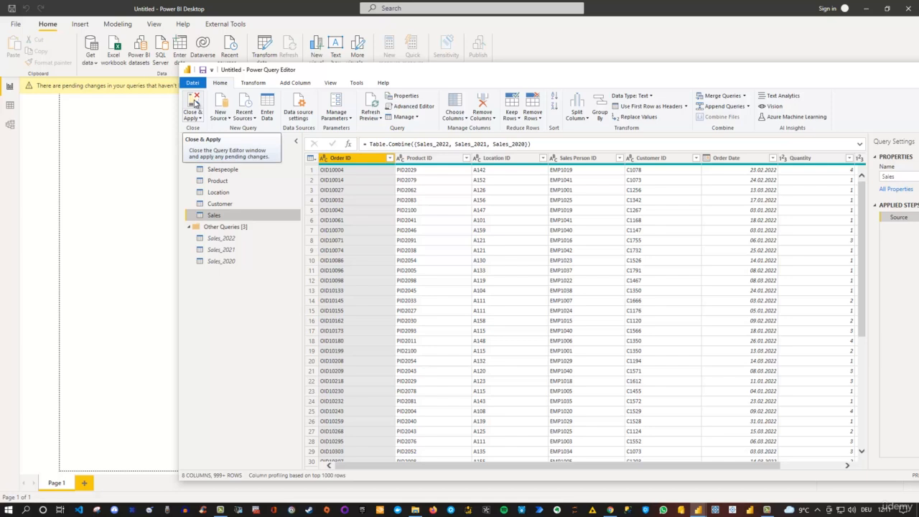
pyautogui.click(193, 104)
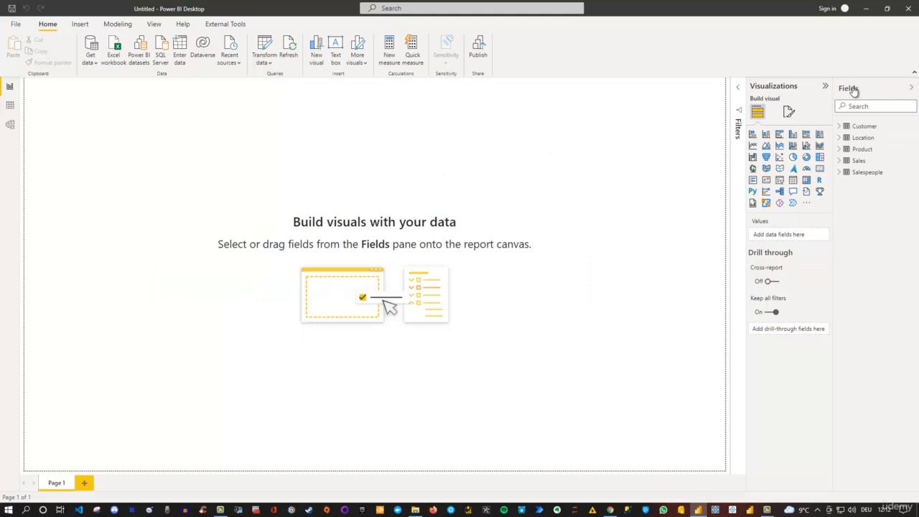
# Step: Check which fields the loaded Sales table contains, and collapse its field list again
pyautogui.click(857, 160)
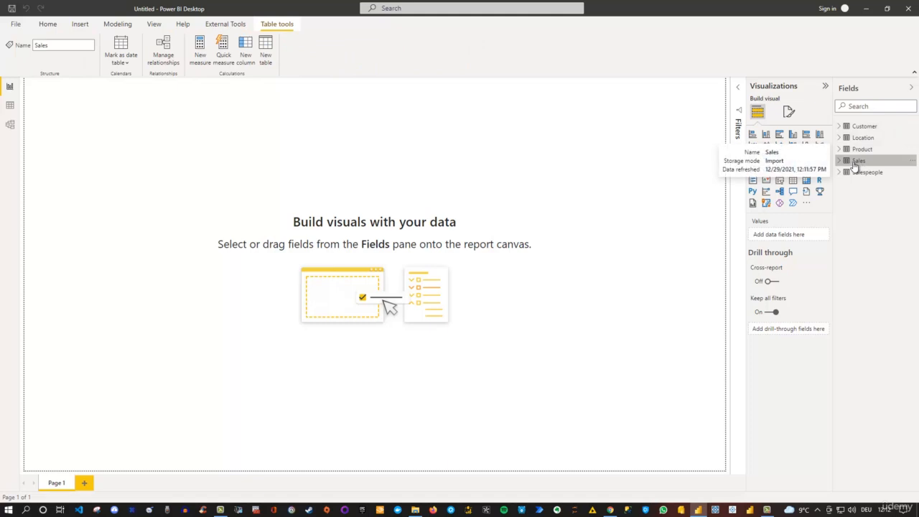
pyautogui.click(840, 160)
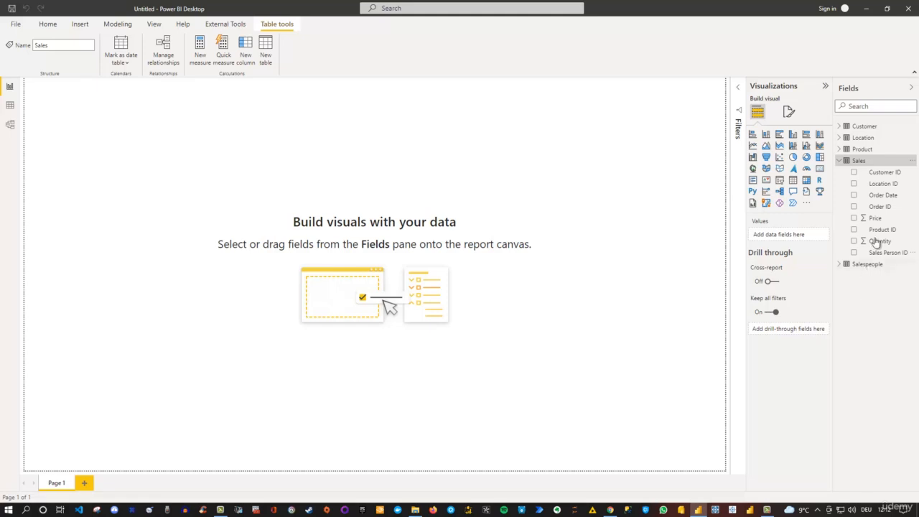
pyautogui.click(840, 163)
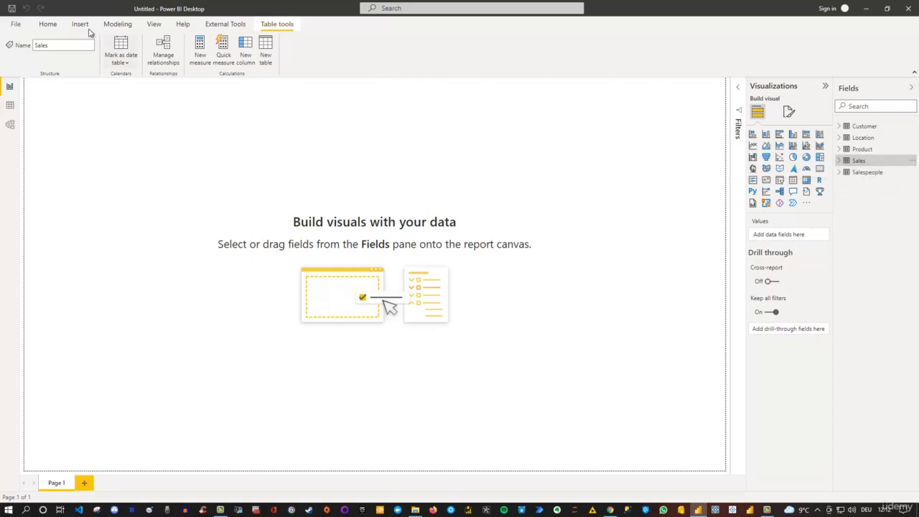
# Step: Reopen the Power Query Editor to transform the data and maximize its window
pyautogui.click(48, 27)
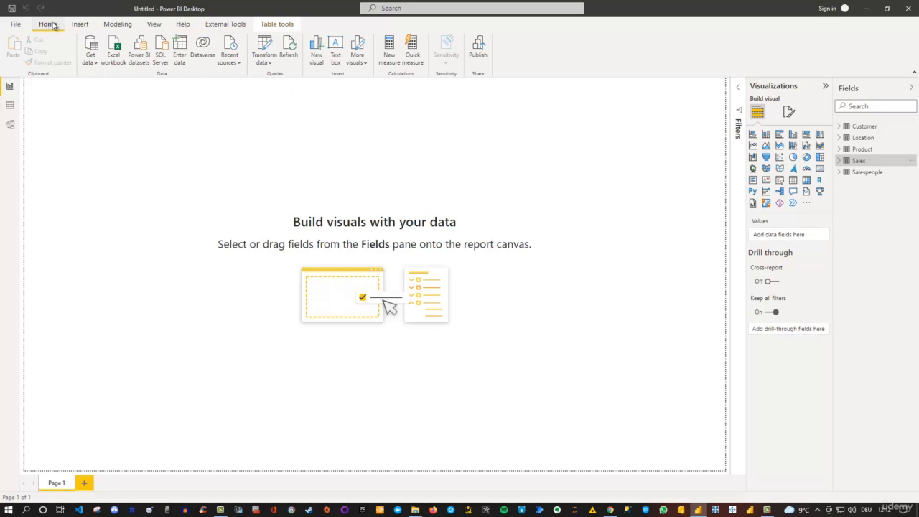
pyautogui.click(263, 47)
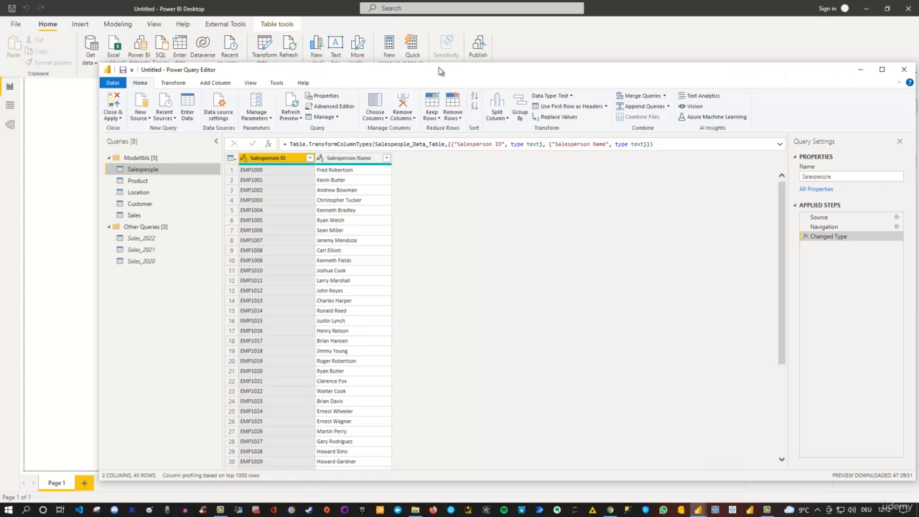
pyautogui.doubleClick(440, 71)
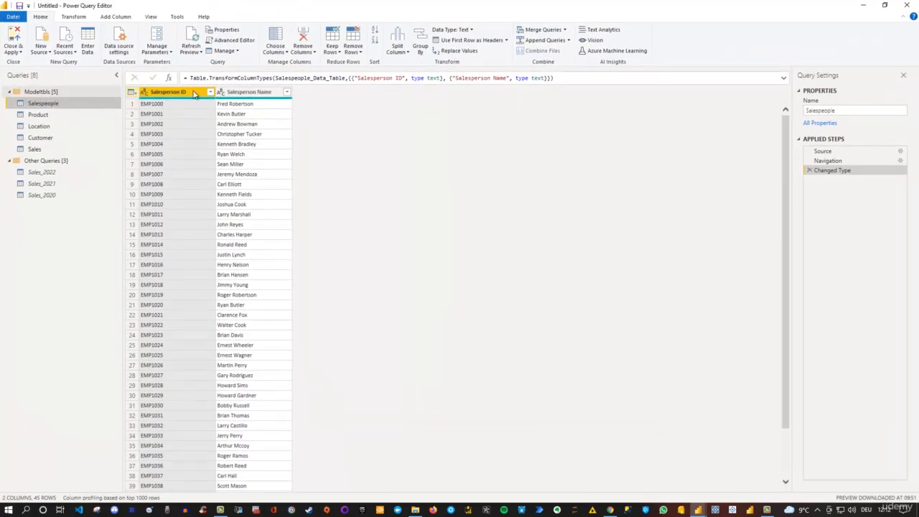